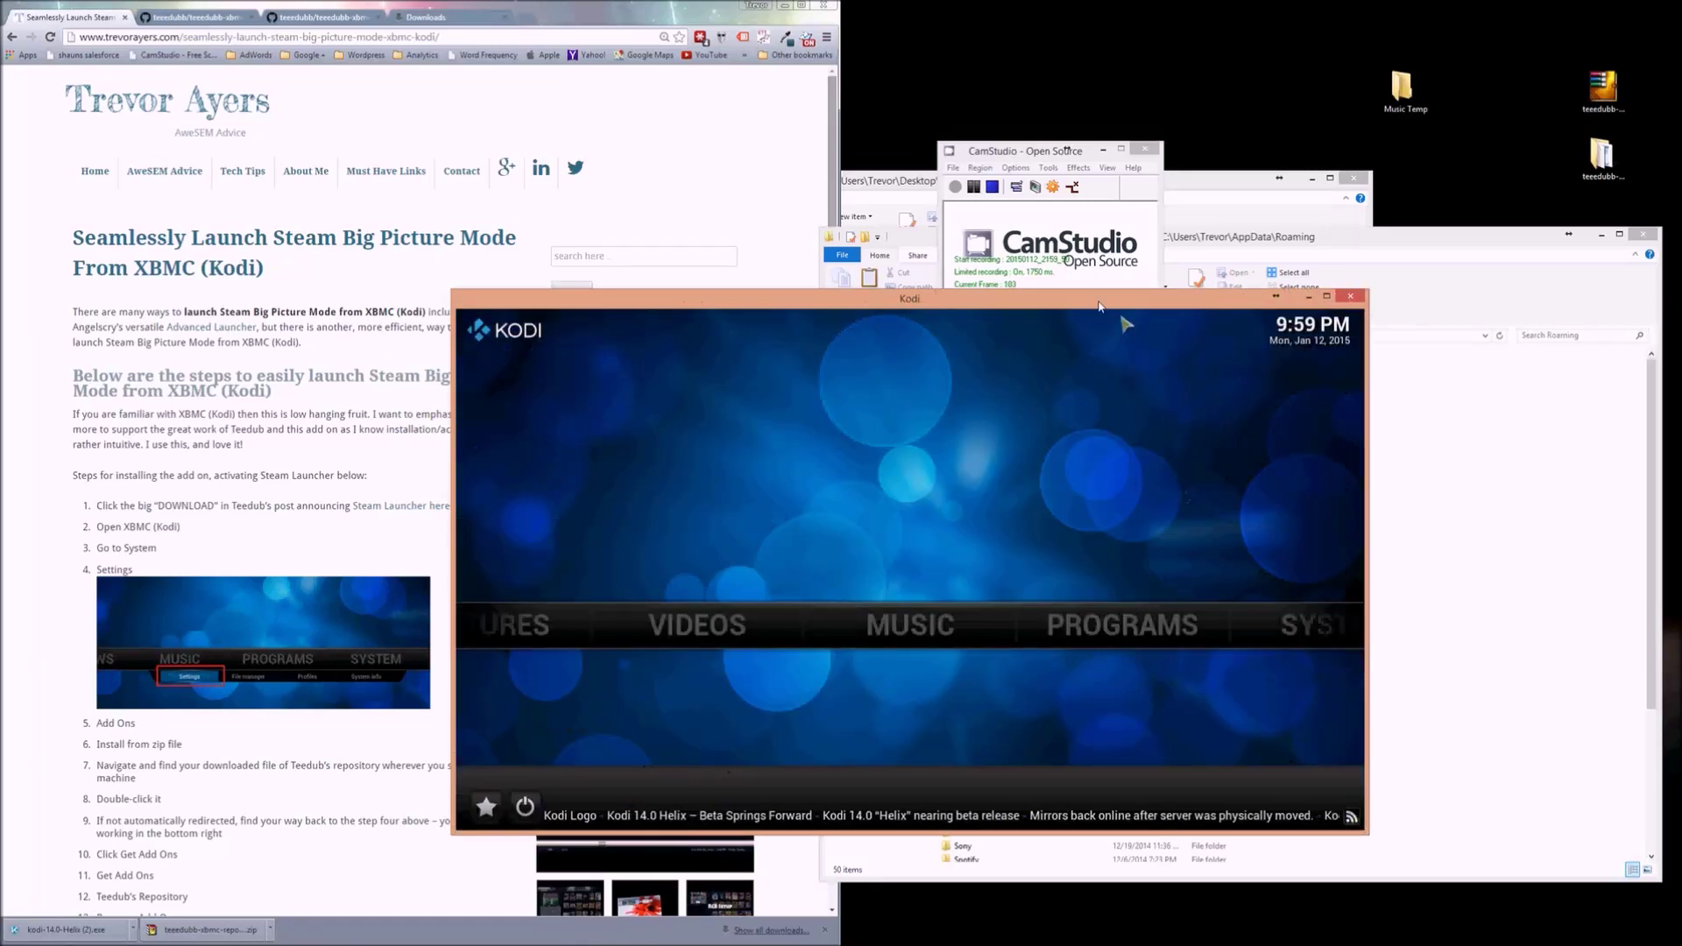
# Open Kodi's program add-ons, dismiss the first-run help and open the Get More list.
pyautogui.moveTo(1100, 306); pyautogui.dragTo(1081, 116)
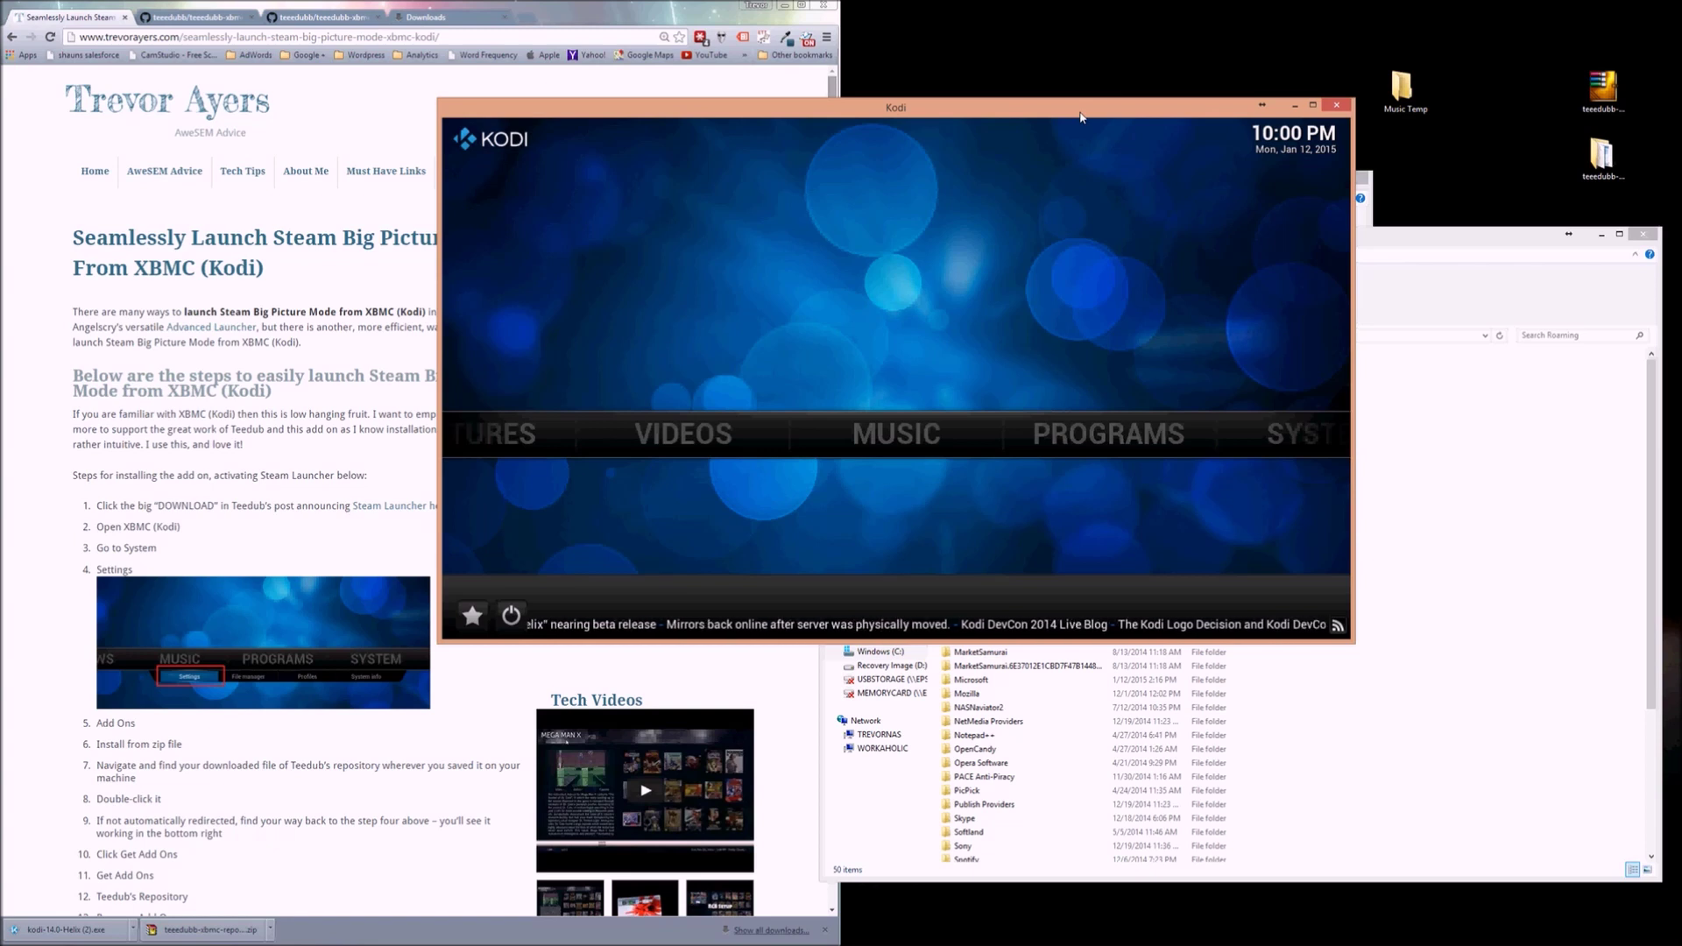
pyautogui.moveTo(133, 312); pyautogui.dragTo(192, 399)
pyautogui.click(874, 314)
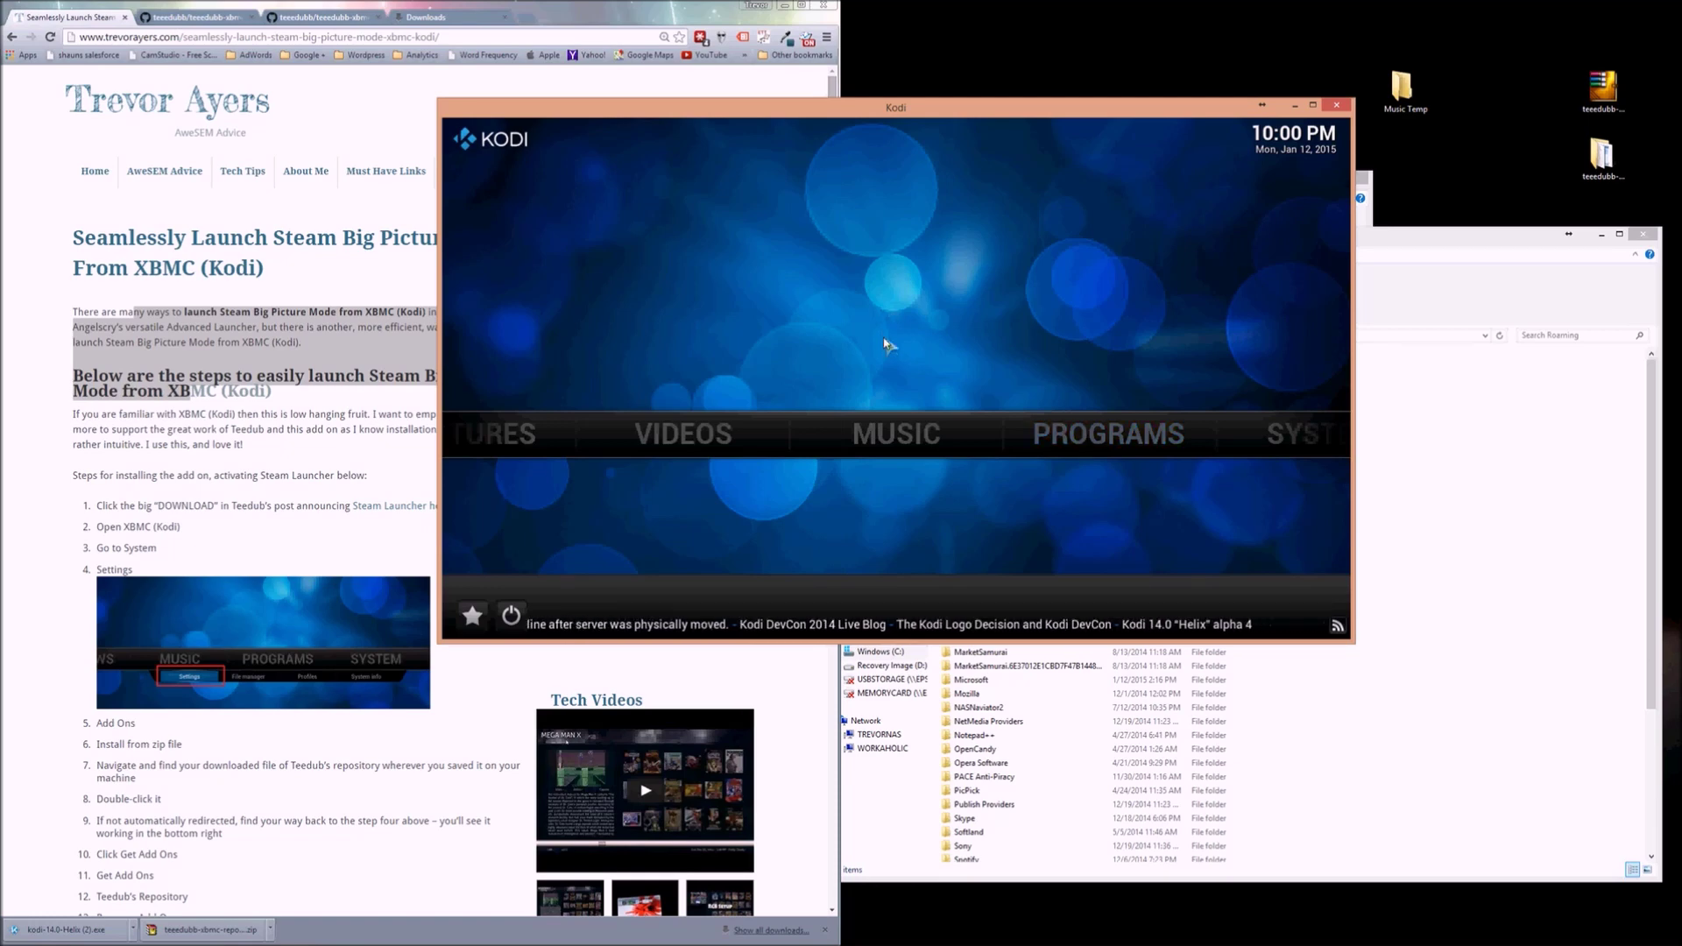
pyautogui.press('Return')
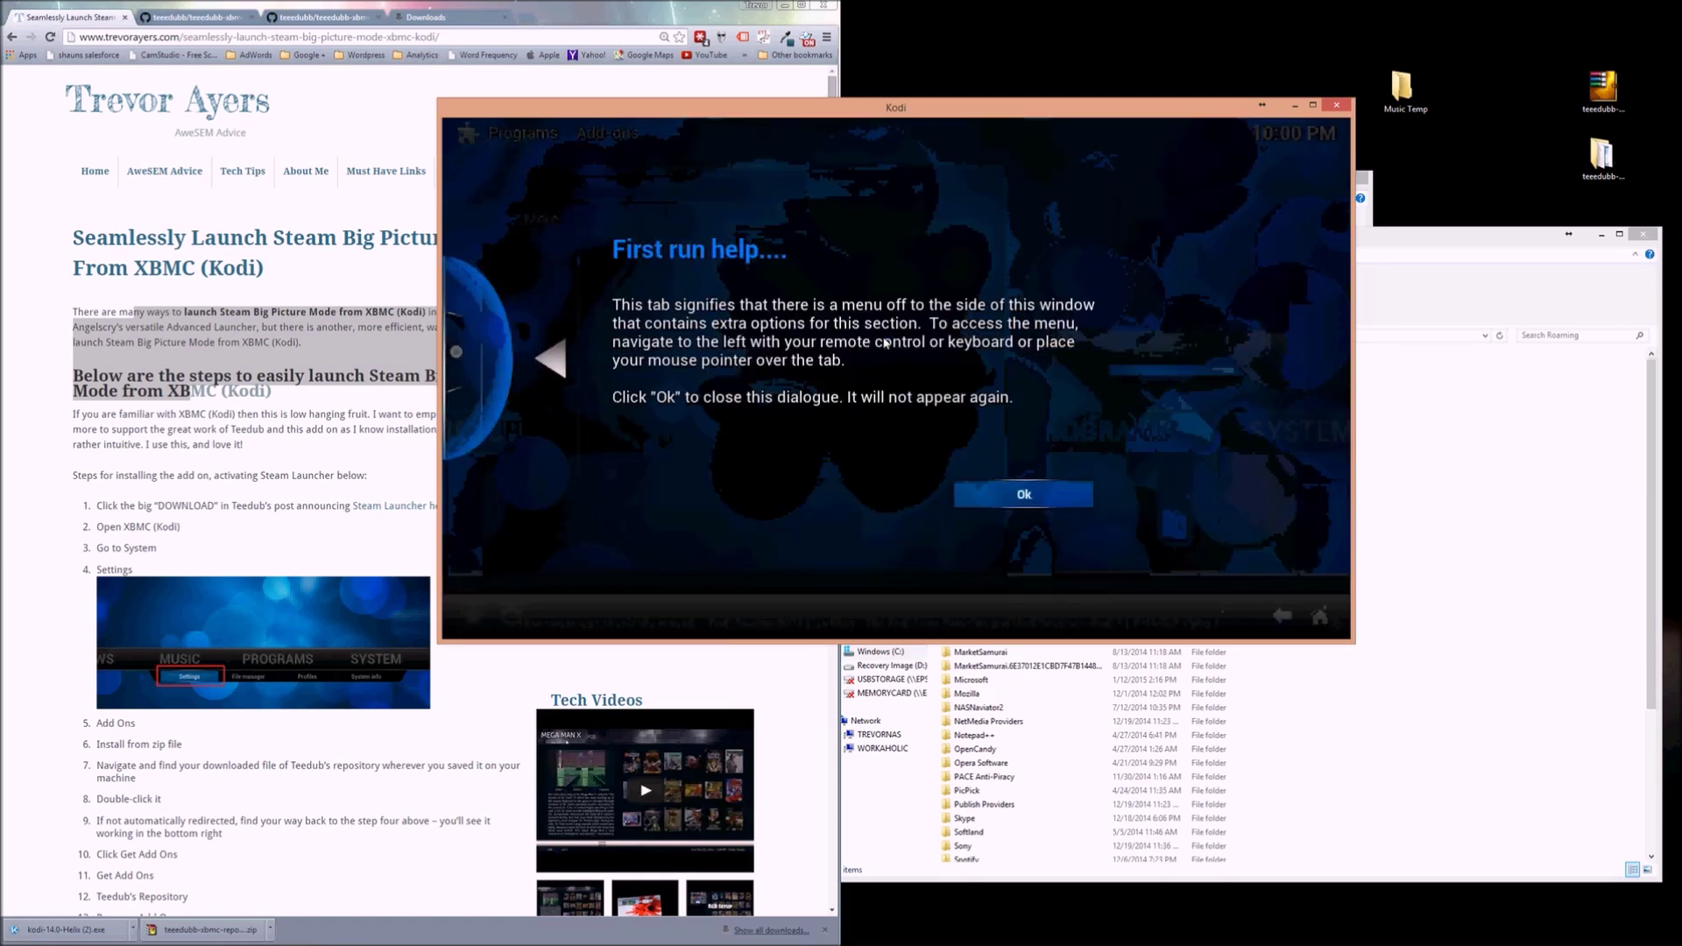
pyautogui.press('Return')
pyautogui.press('Down')
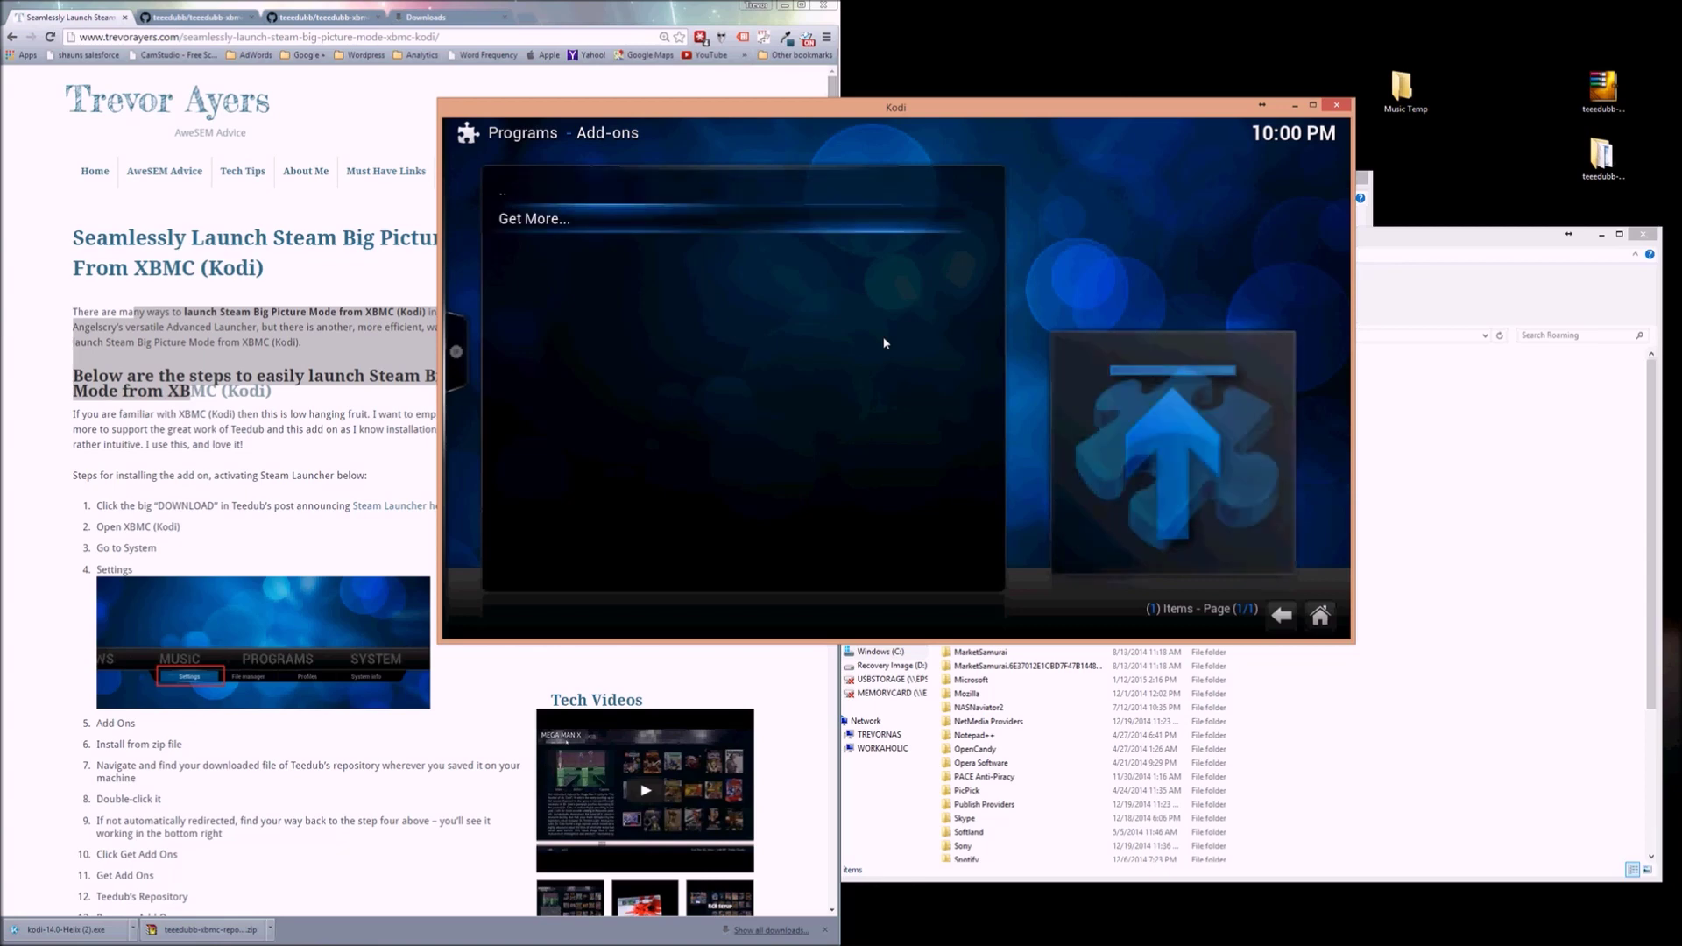
pyautogui.press('Return')
# Look through the available program add-ons, around the entries beginning with S, for Steam Launcher.
pyautogui.press('Up')
pyautogui.press('Up')
pyautogui.press('Up')
pyautogui.press('Up')
pyautogui.press('Up')
pyautogui.press('Up')
pyautogui.press('Up')
pyautogui.press('Up')
pyautogui.press('Up')
pyautogui.press('Up')
pyautogui.press('Up')
pyautogui.press('Up')
pyautogui.press('Up')
pyautogui.press('Up')
pyautogui.press('Up')
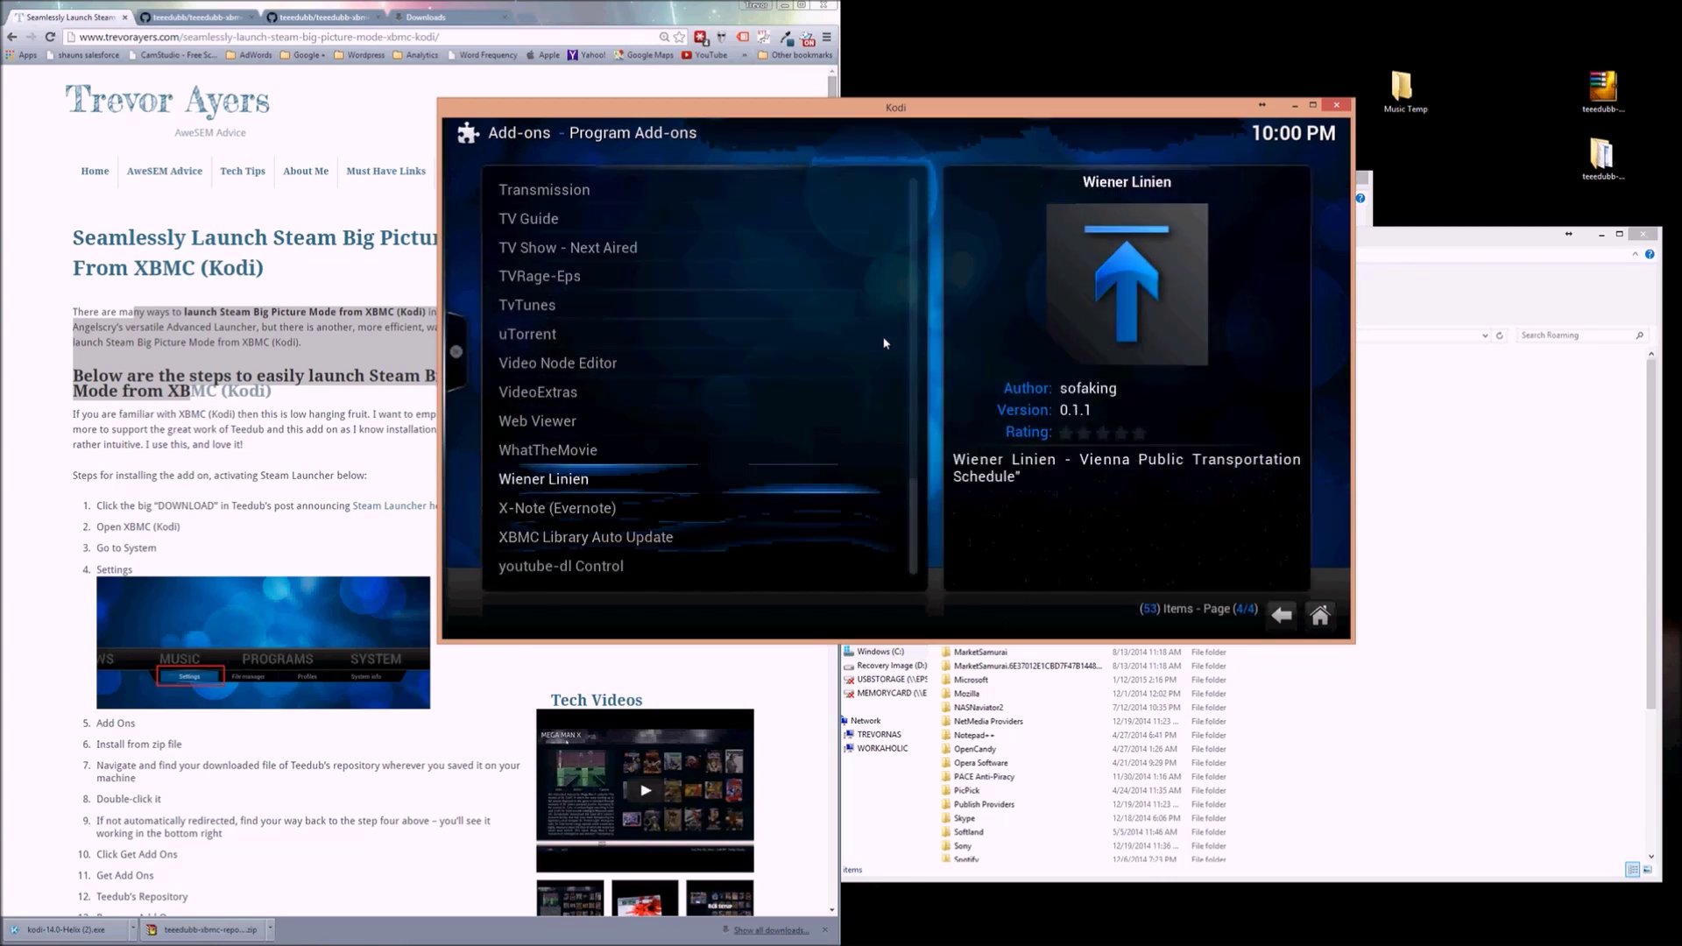
pyautogui.press('Up')
pyautogui.press('Up')
pyautogui.press('Up')
pyautogui.press('Up')
pyautogui.press('Up')
pyautogui.press('Up')
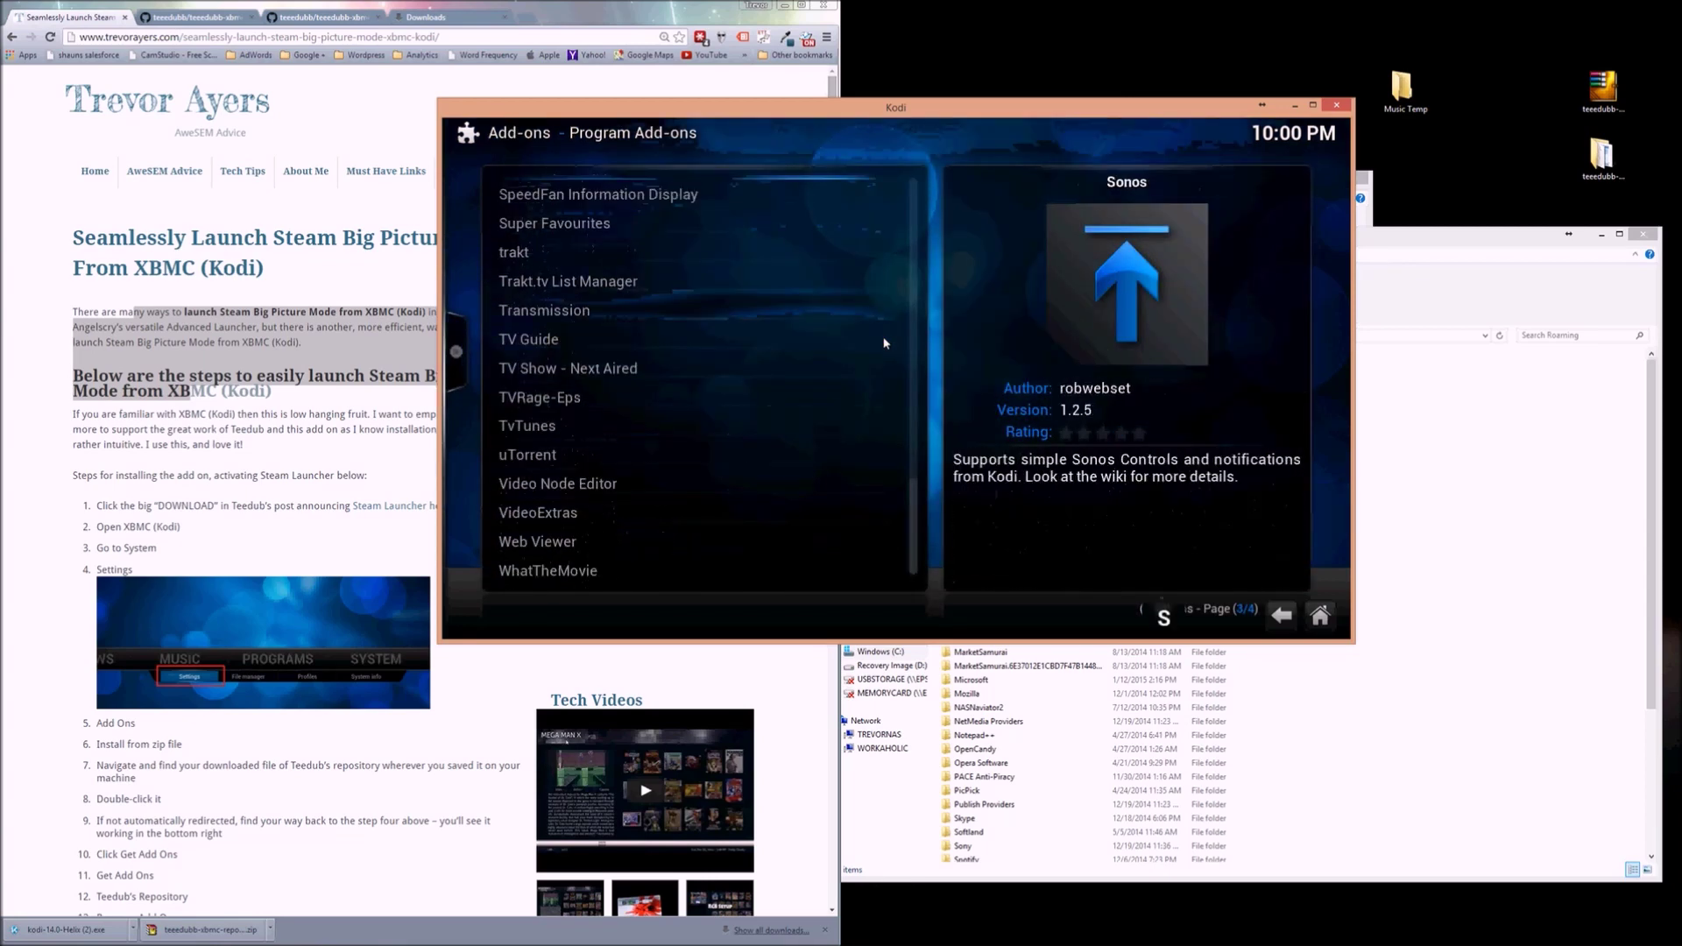
pyautogui.press('Down')
pyautogui.press('Down')
pyautogui.press('Down')
pyautogui.press('Down')
pyautogui.press('Down')
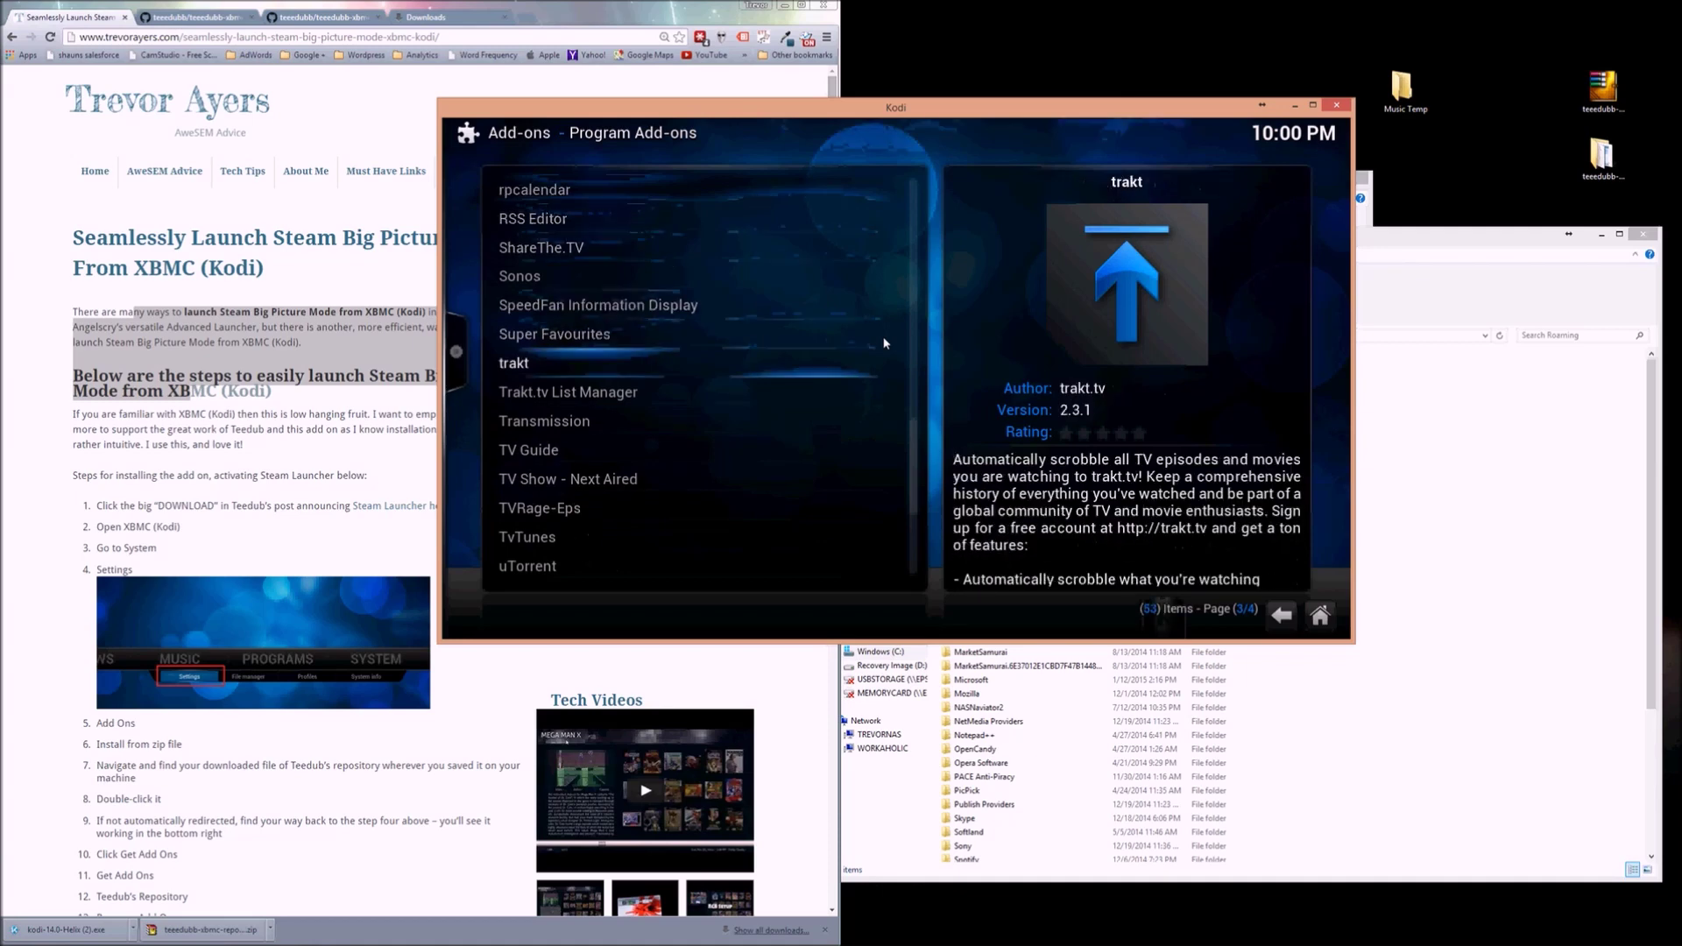
pyautogui.press('Up')
pyautogui.press('Up')
pyautogui.press('Up')
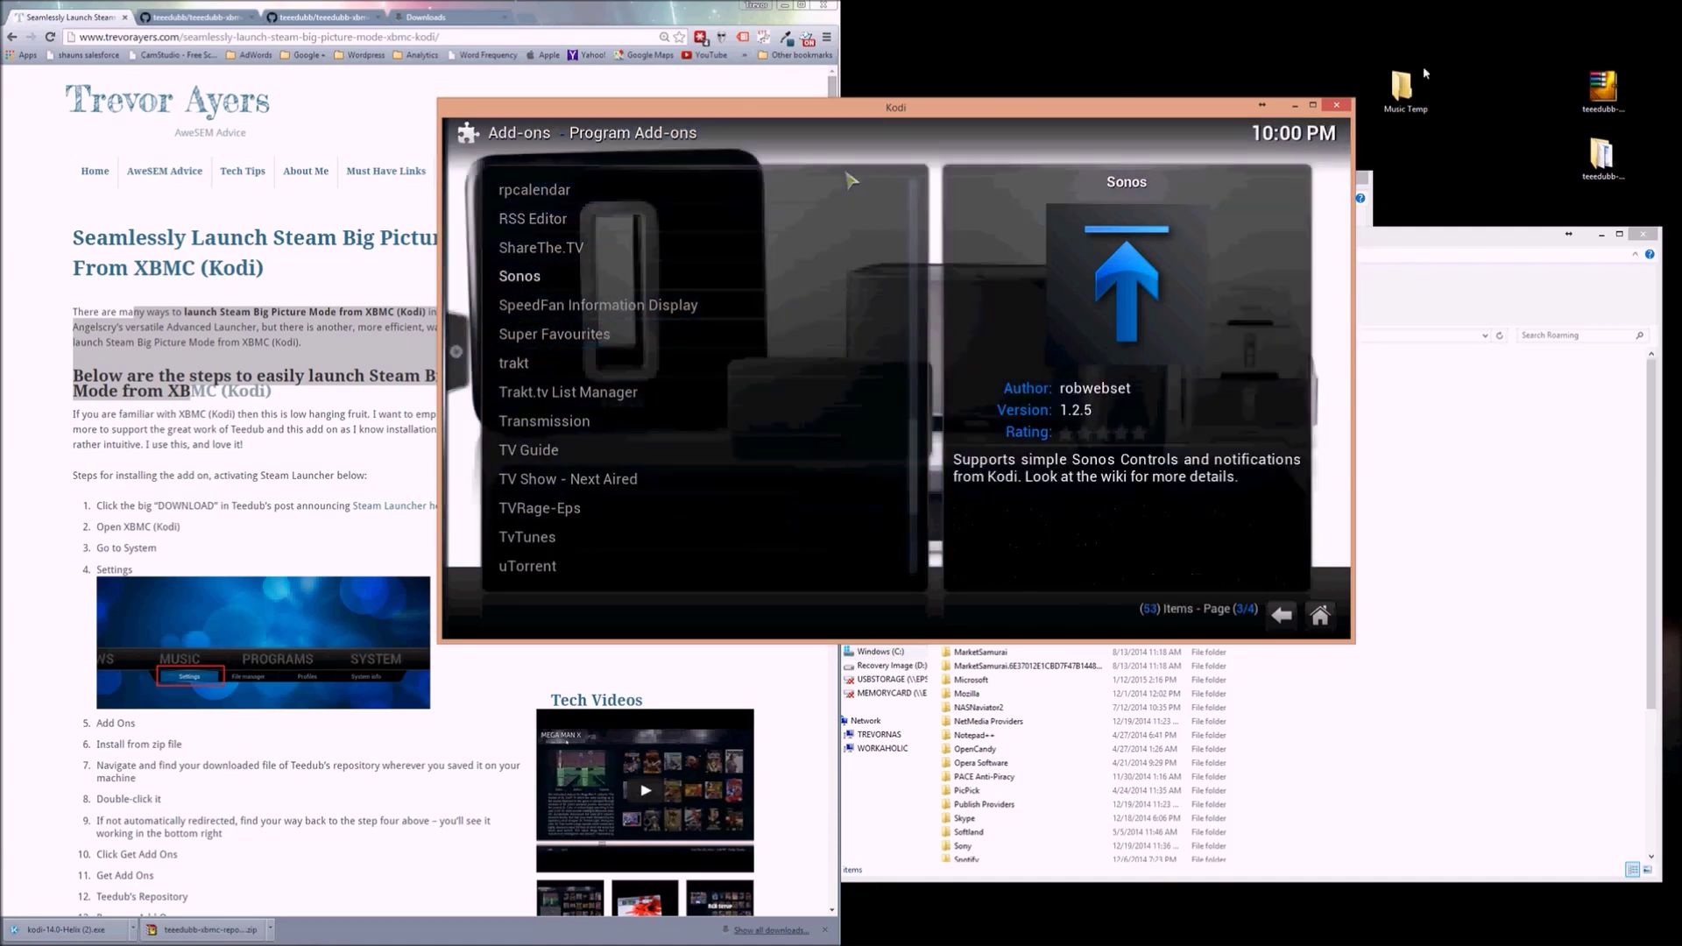
# Close Kodi and review the introduction and first installation steps in the Steam Big Picture article.
pyautogui.click(1337, 107)
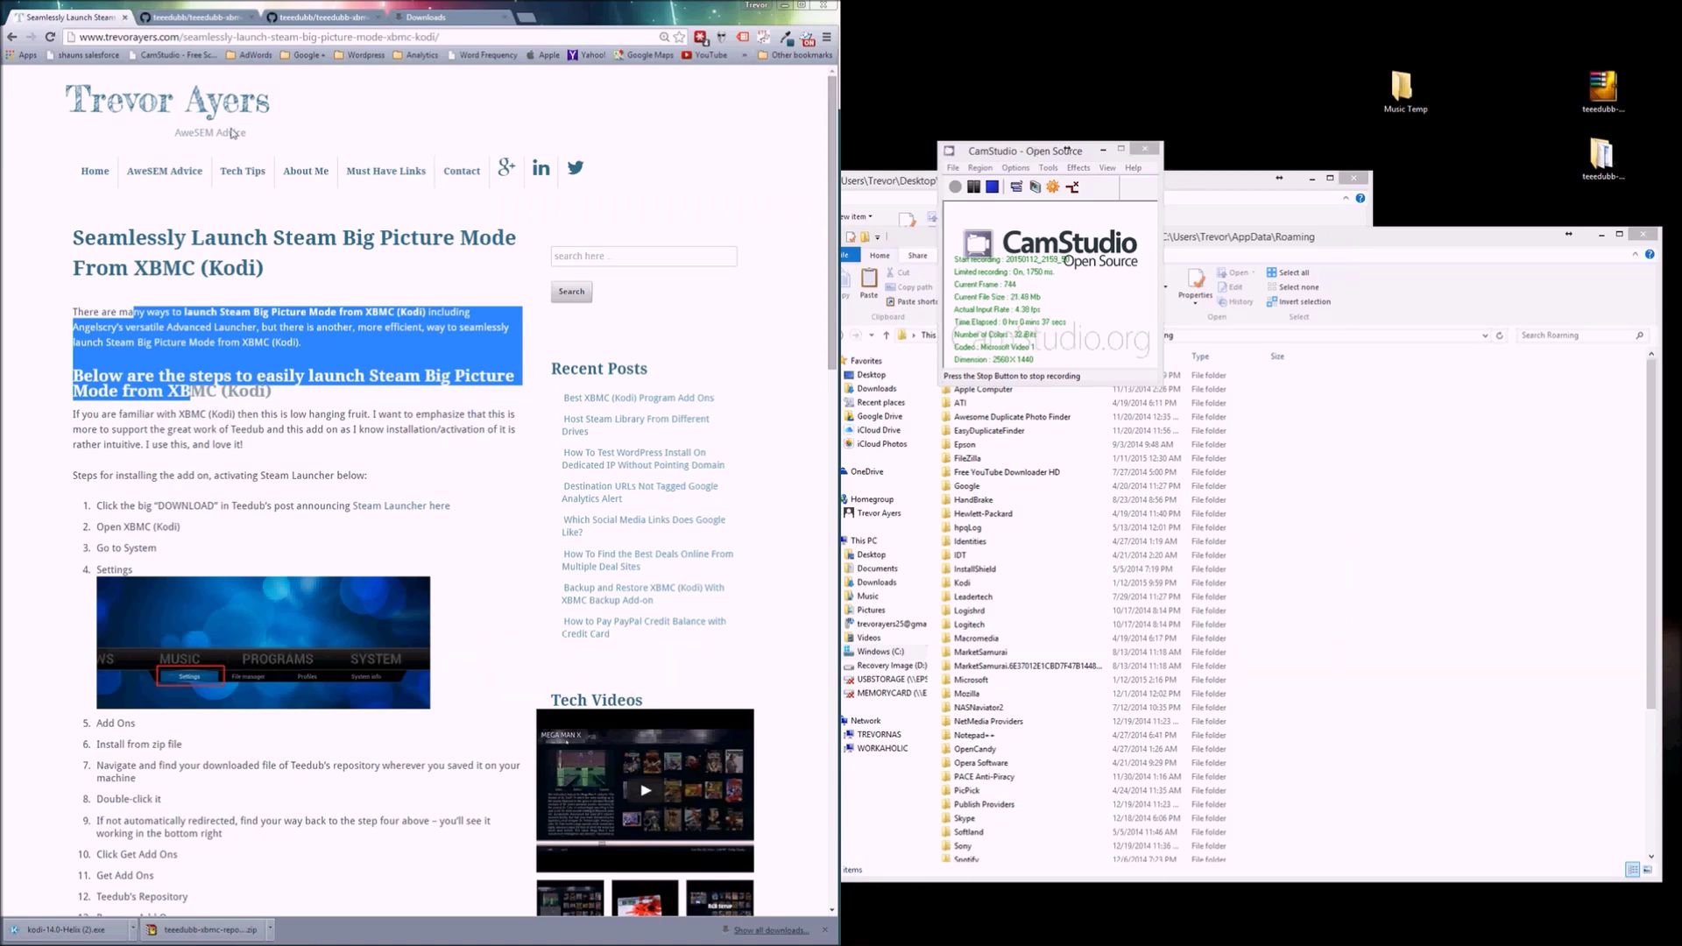
pyautogui.click(25, 165)
pyautogui.moveTo(104, 333); pyautogui.dragTo(255, 536)
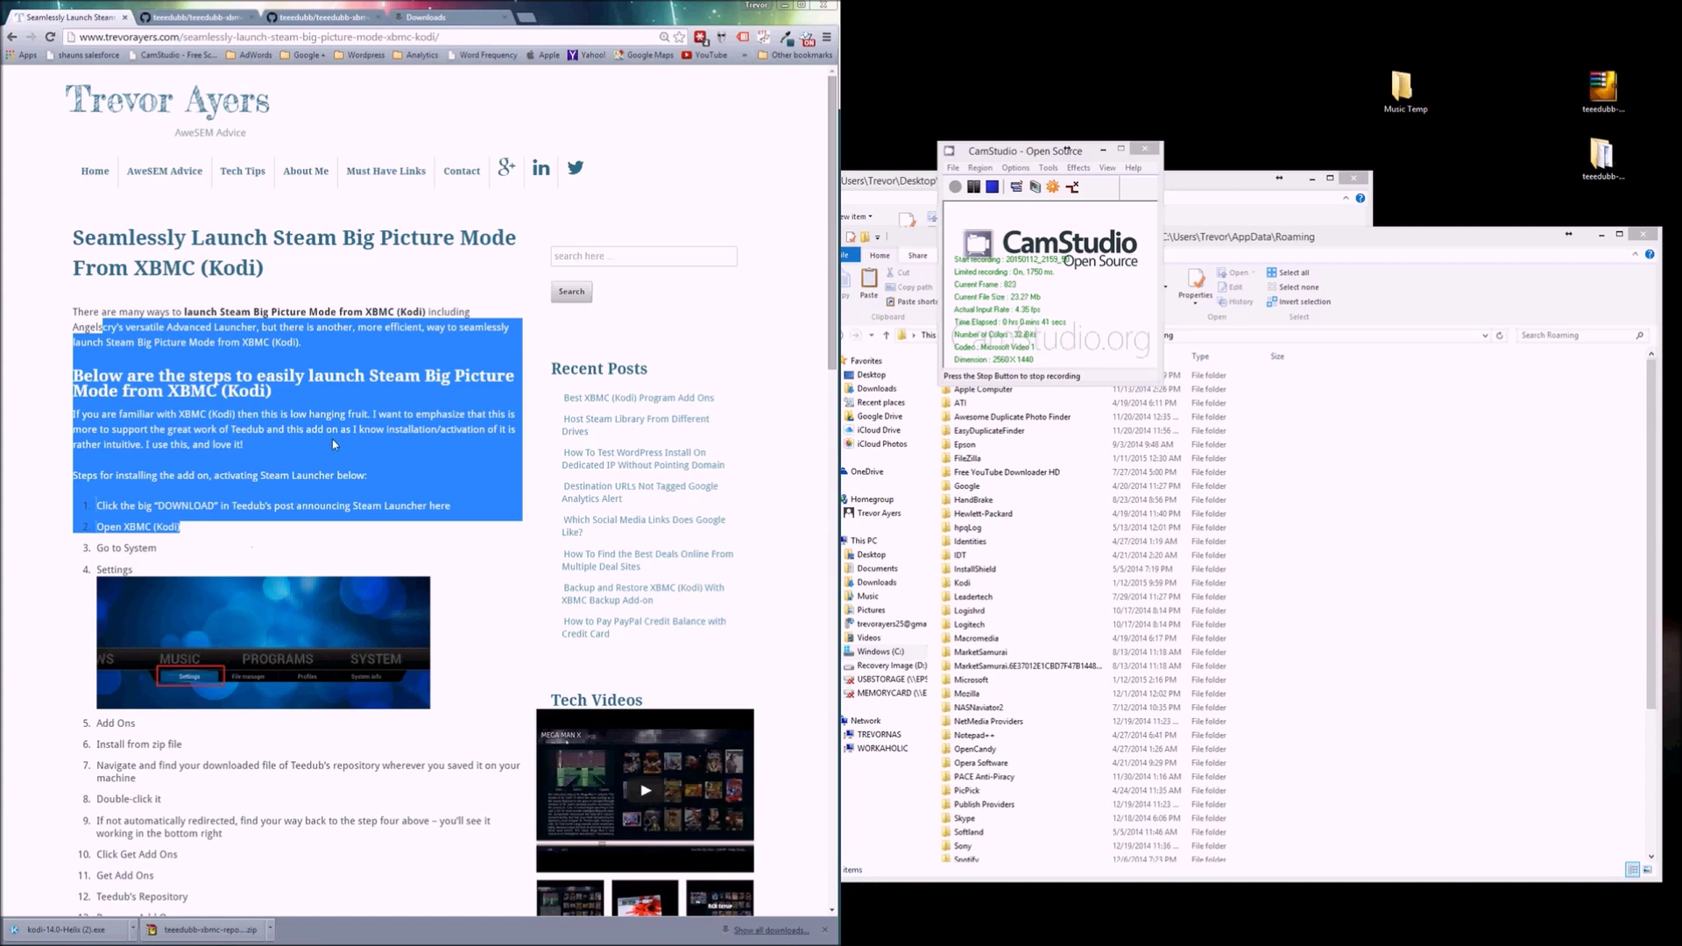
pyautogui.click(517, 488)
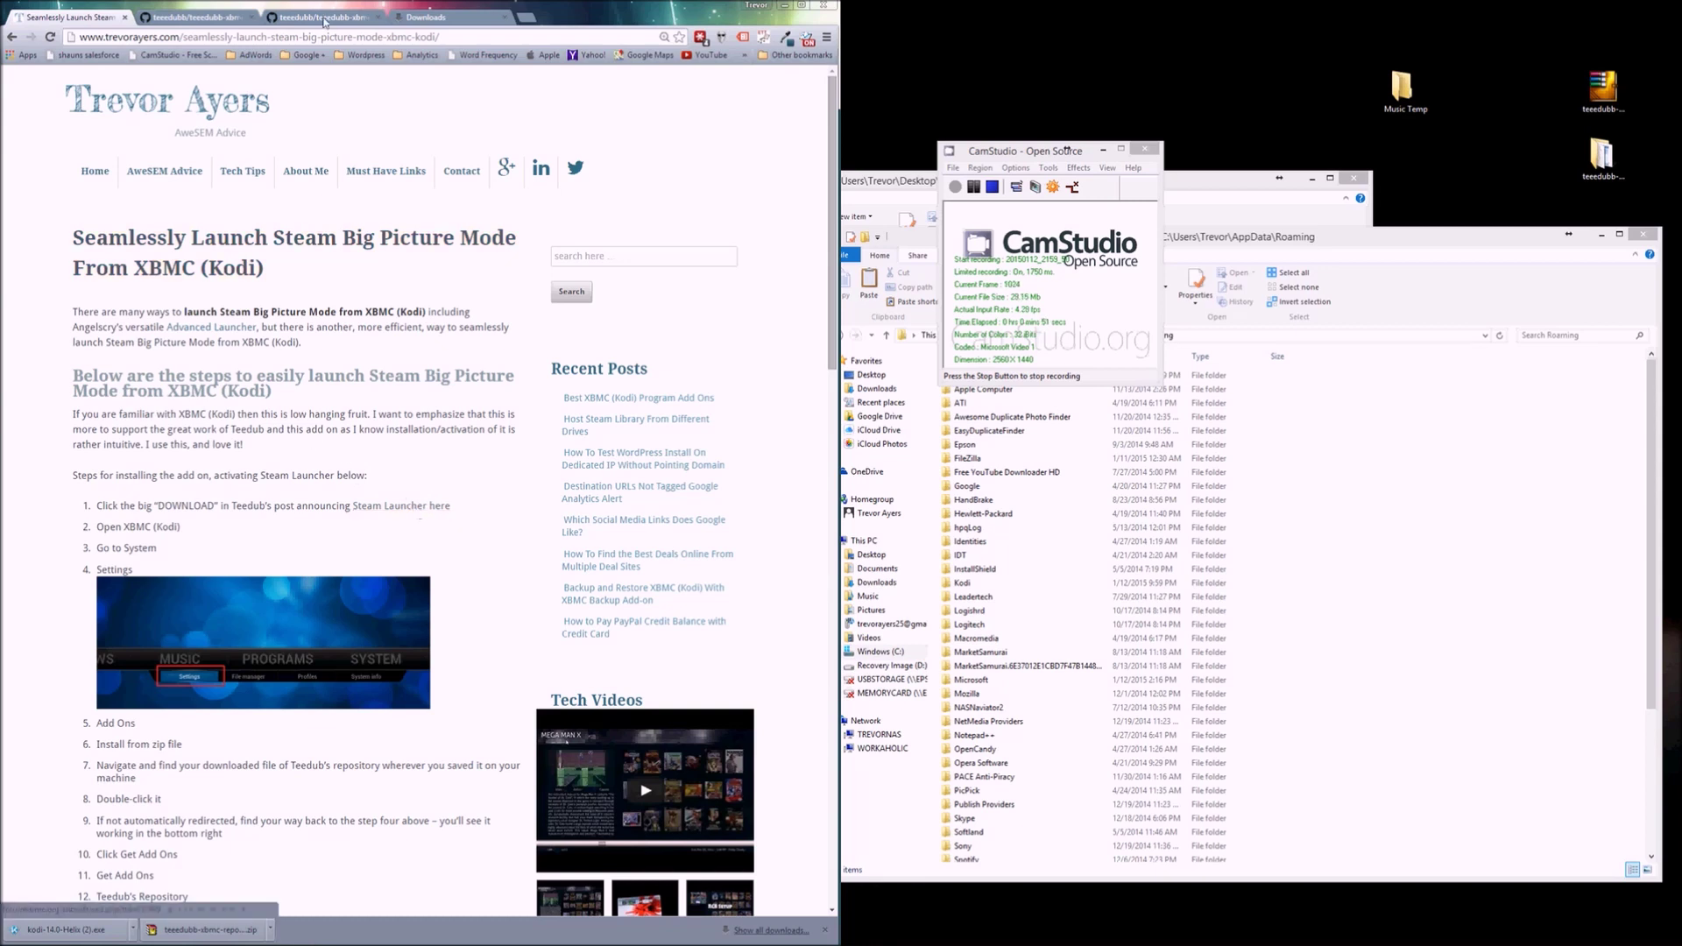
# View the teeedubb-xbmc-repo page on GitHub, and reopen it from the Google results for "teedubs repository".
pyautogui.click(196, 16)
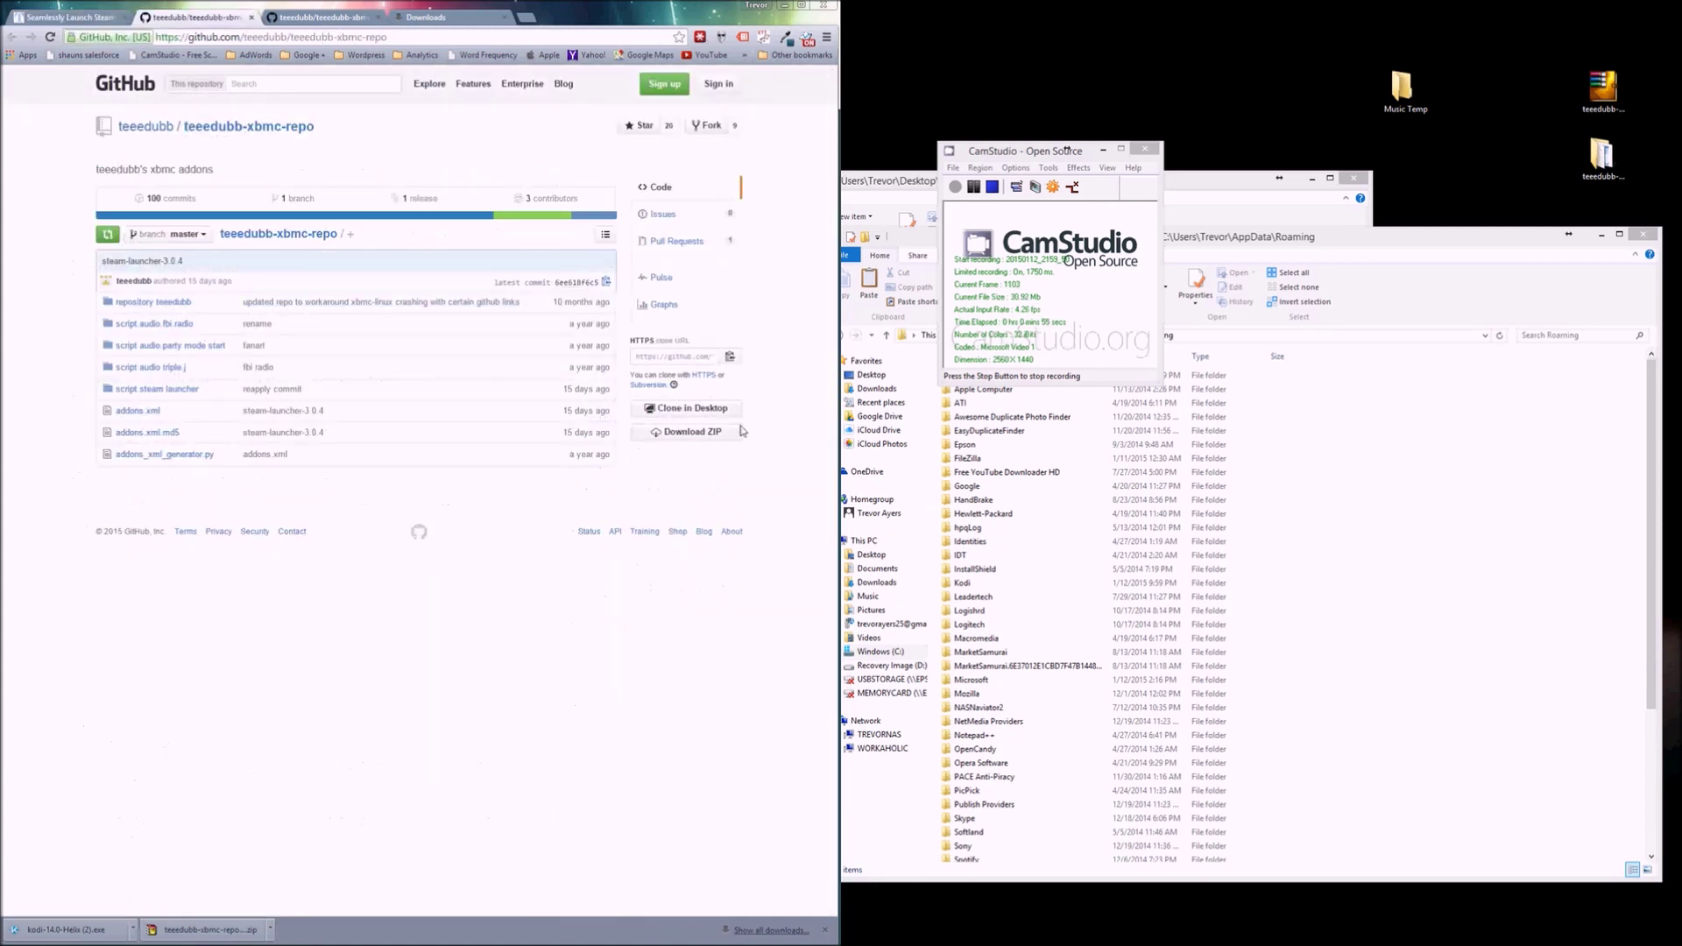
pyautogui.click(310, 19)
pyautogui.click(12, 37)
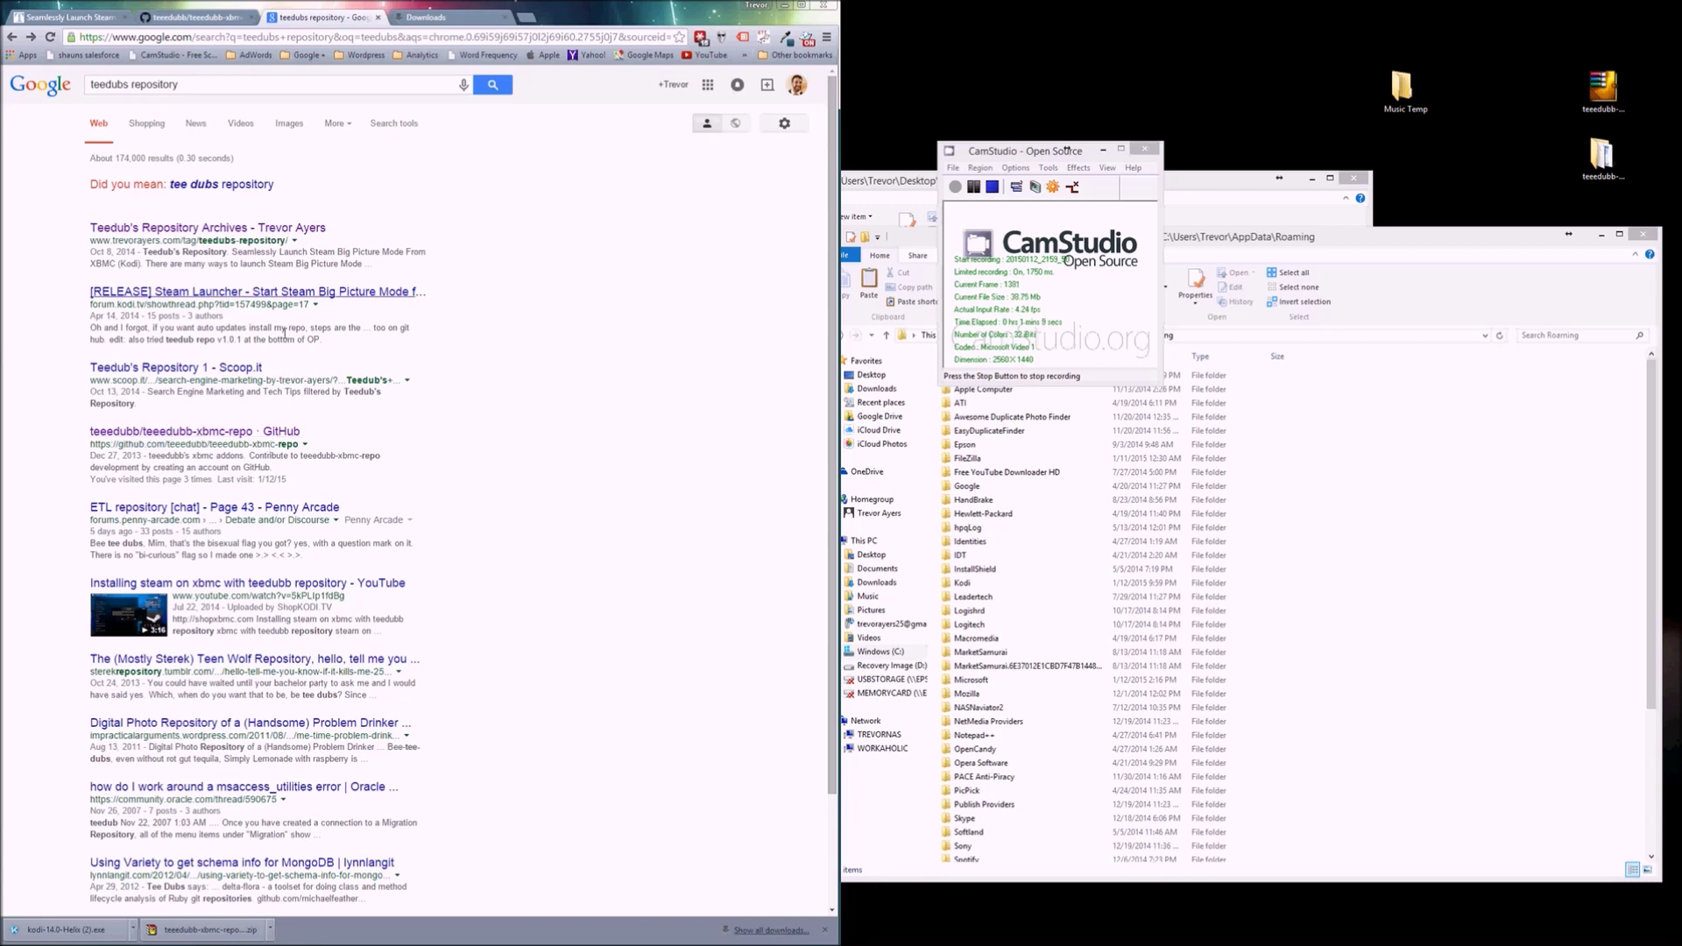
pyautogui.click(284, 441)
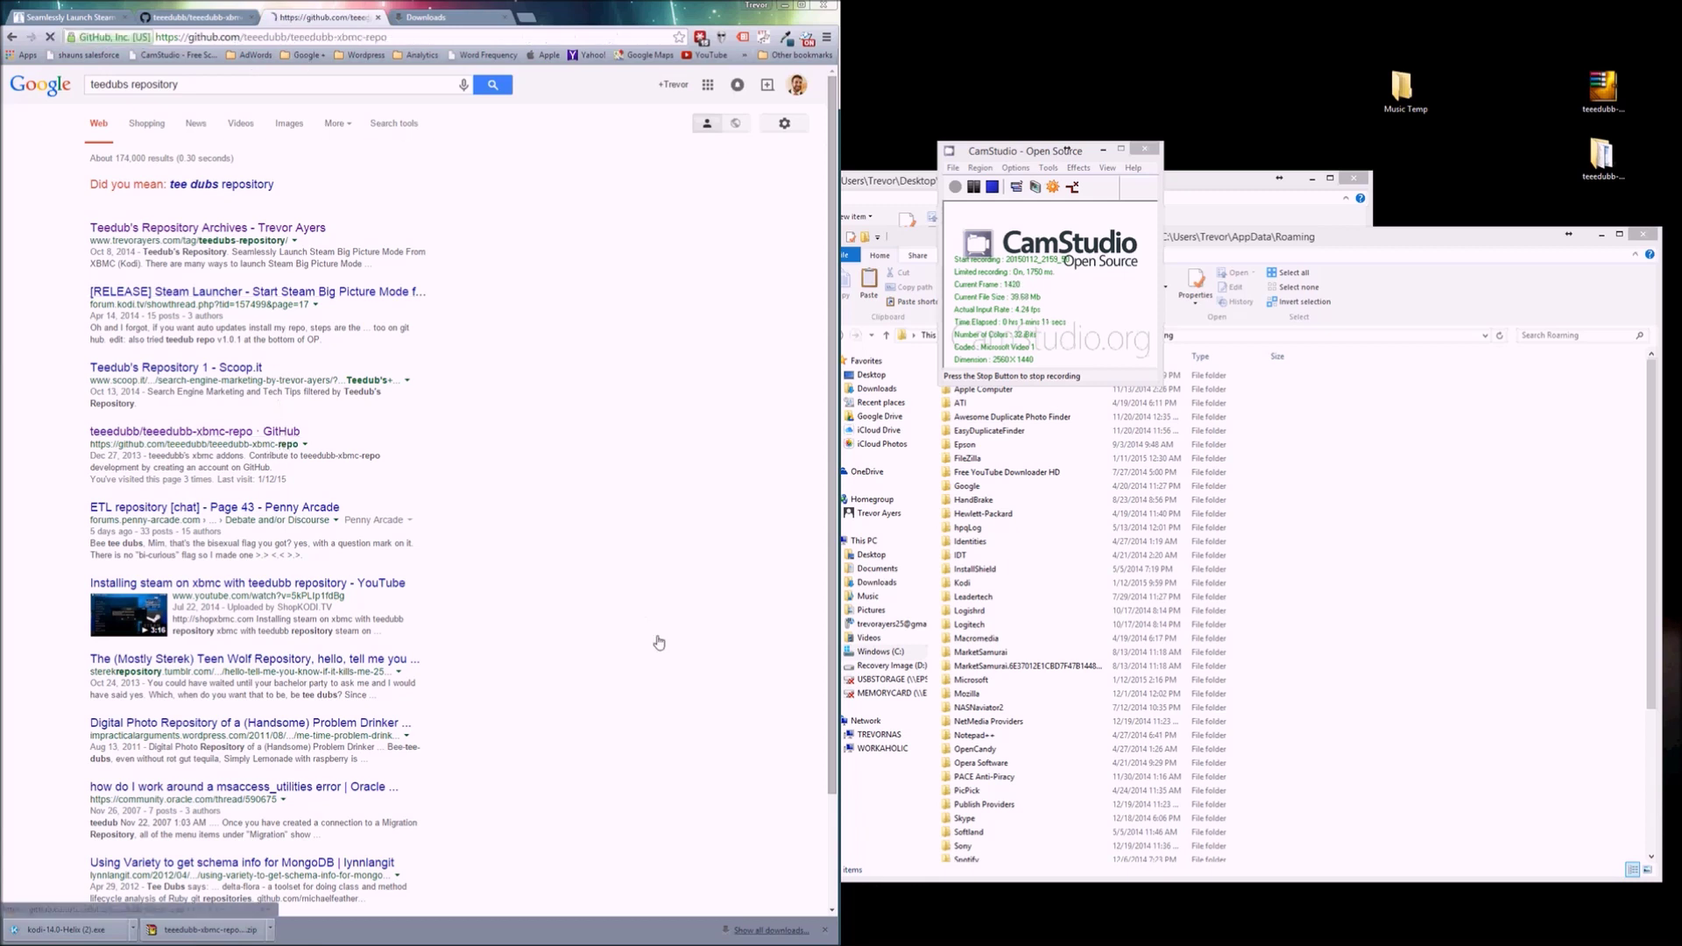
# Check the browser's download list for the teeedubb-xbmc-repo-master archive, glancing at the desktop behind it.
pyautogui.click(436, 14)
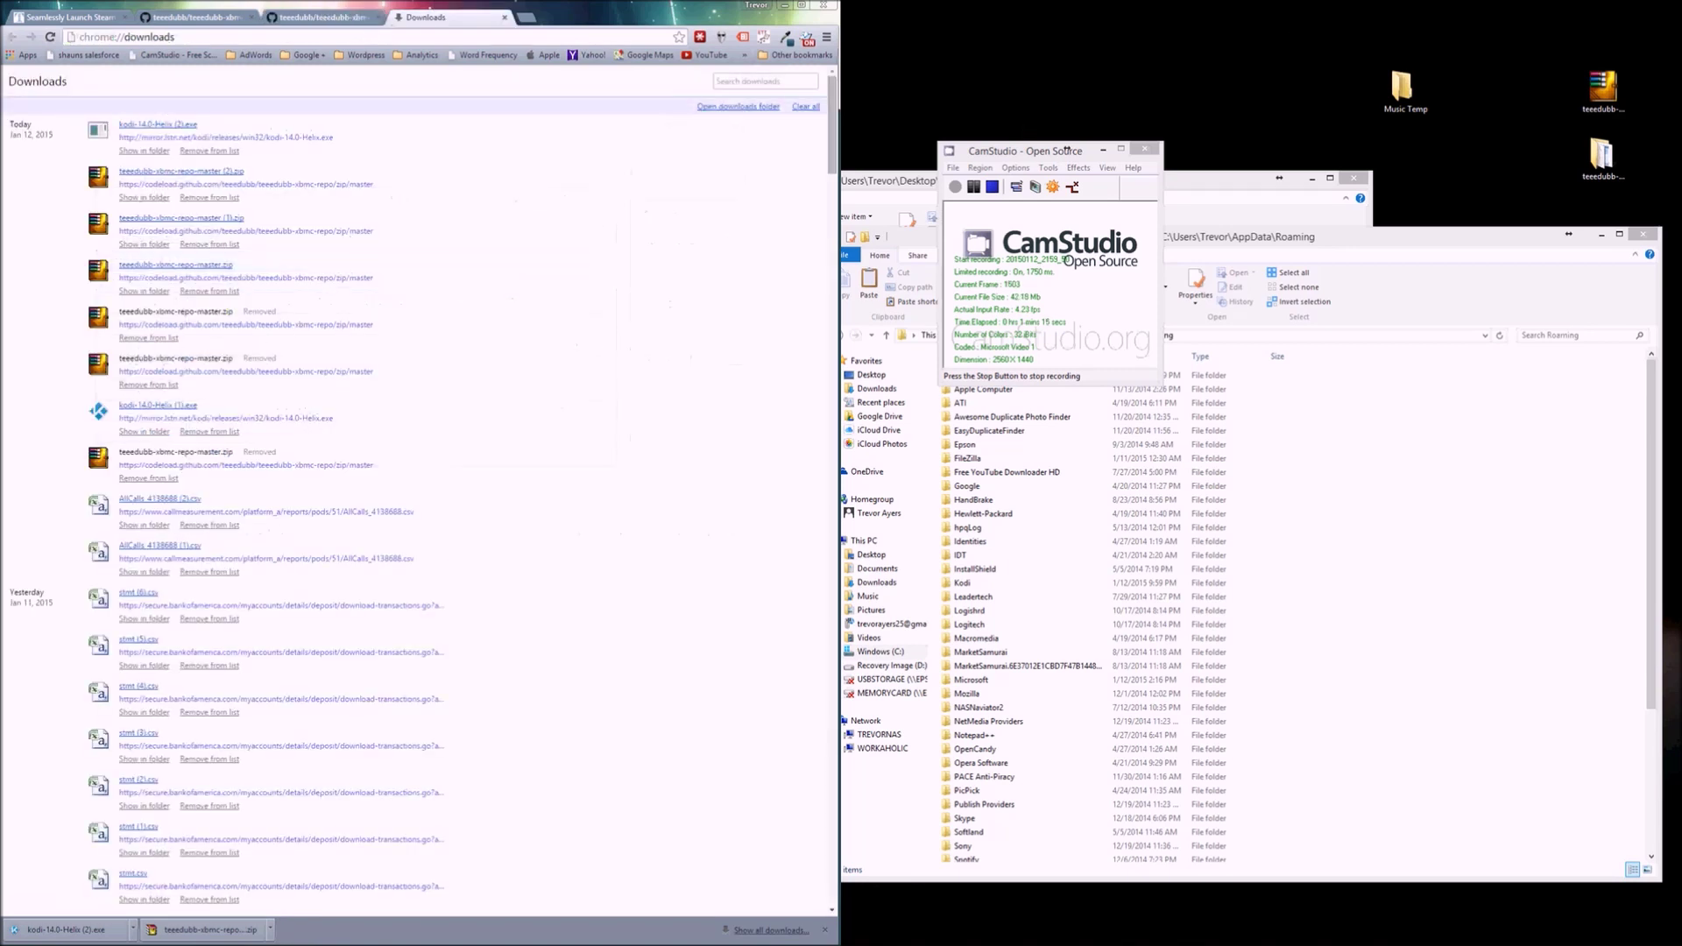
pyautogui.click(786, 5)
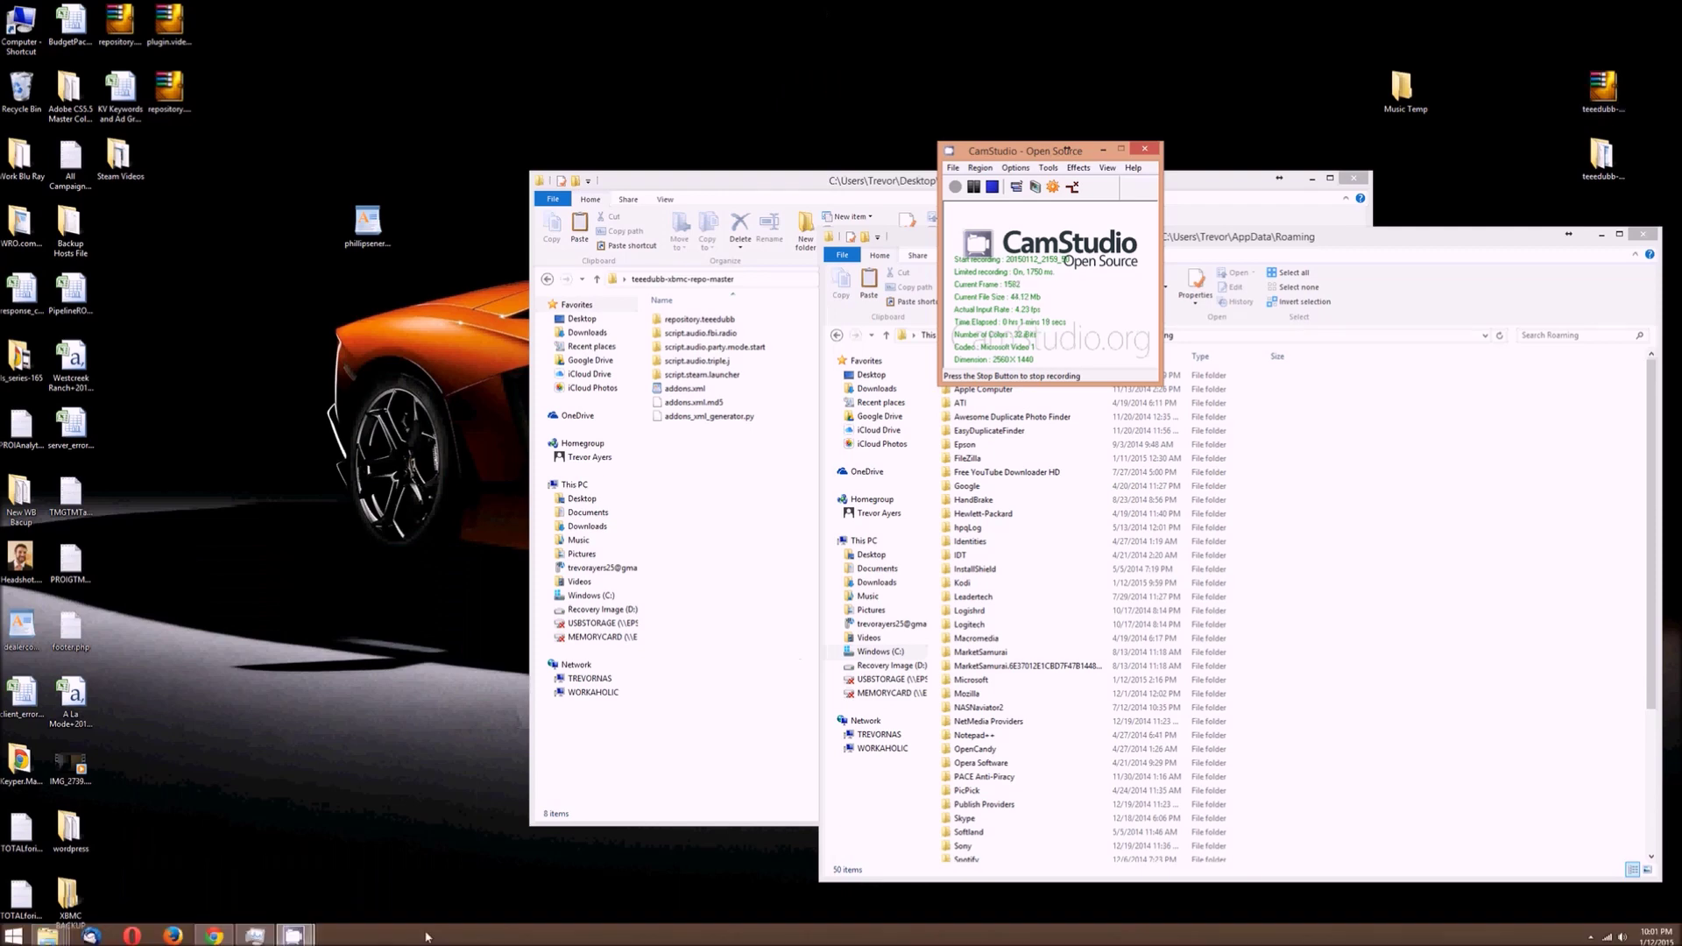
pyautogui.click(207, 936)
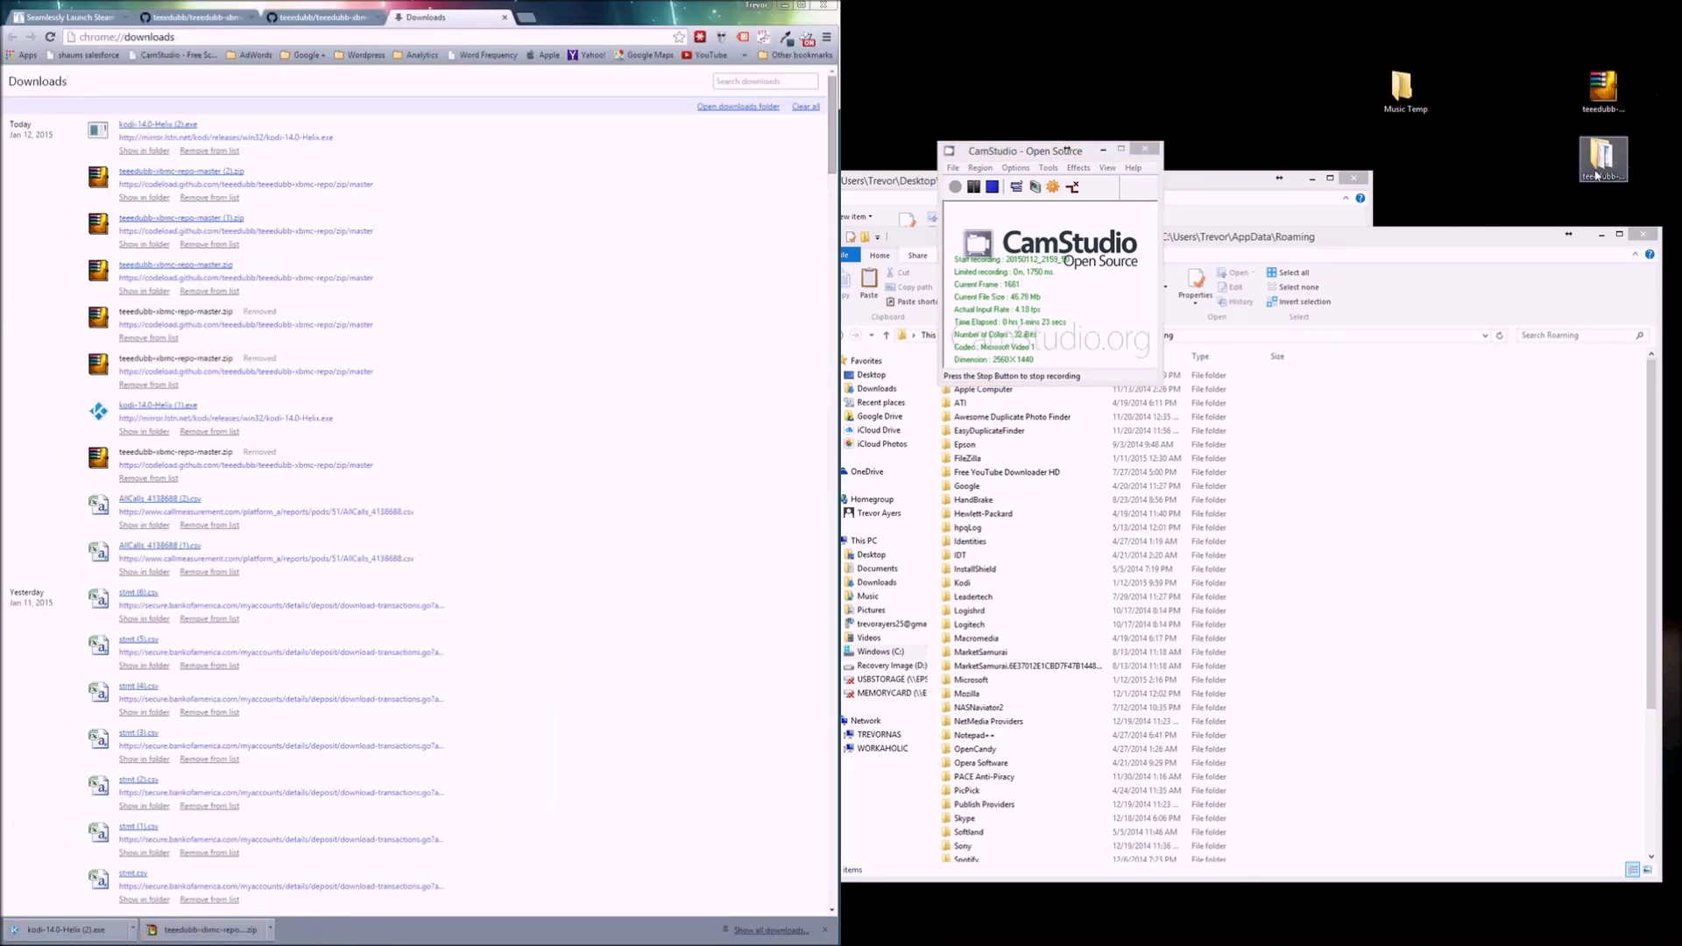
# View the 7-Zip extraction options for the teeedubb-xbmc-repo-master archive on the desktop without extracting it.
pyautogui.rightClick(1604, 109)
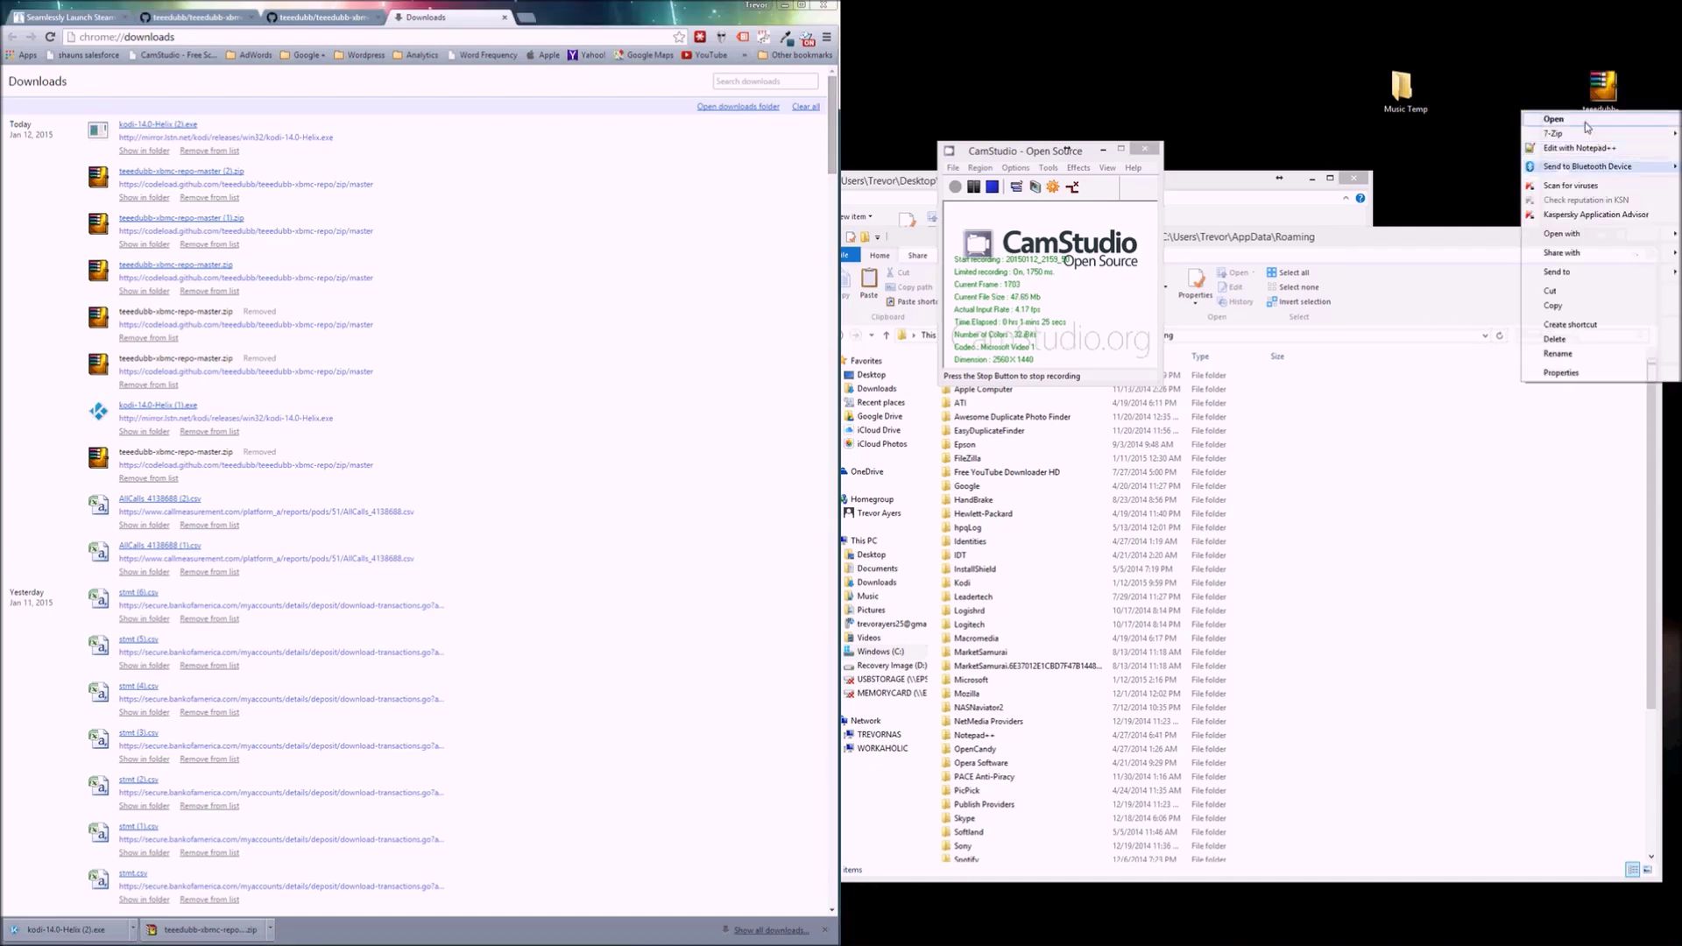
pyautogui.moveTo(1588, 135)
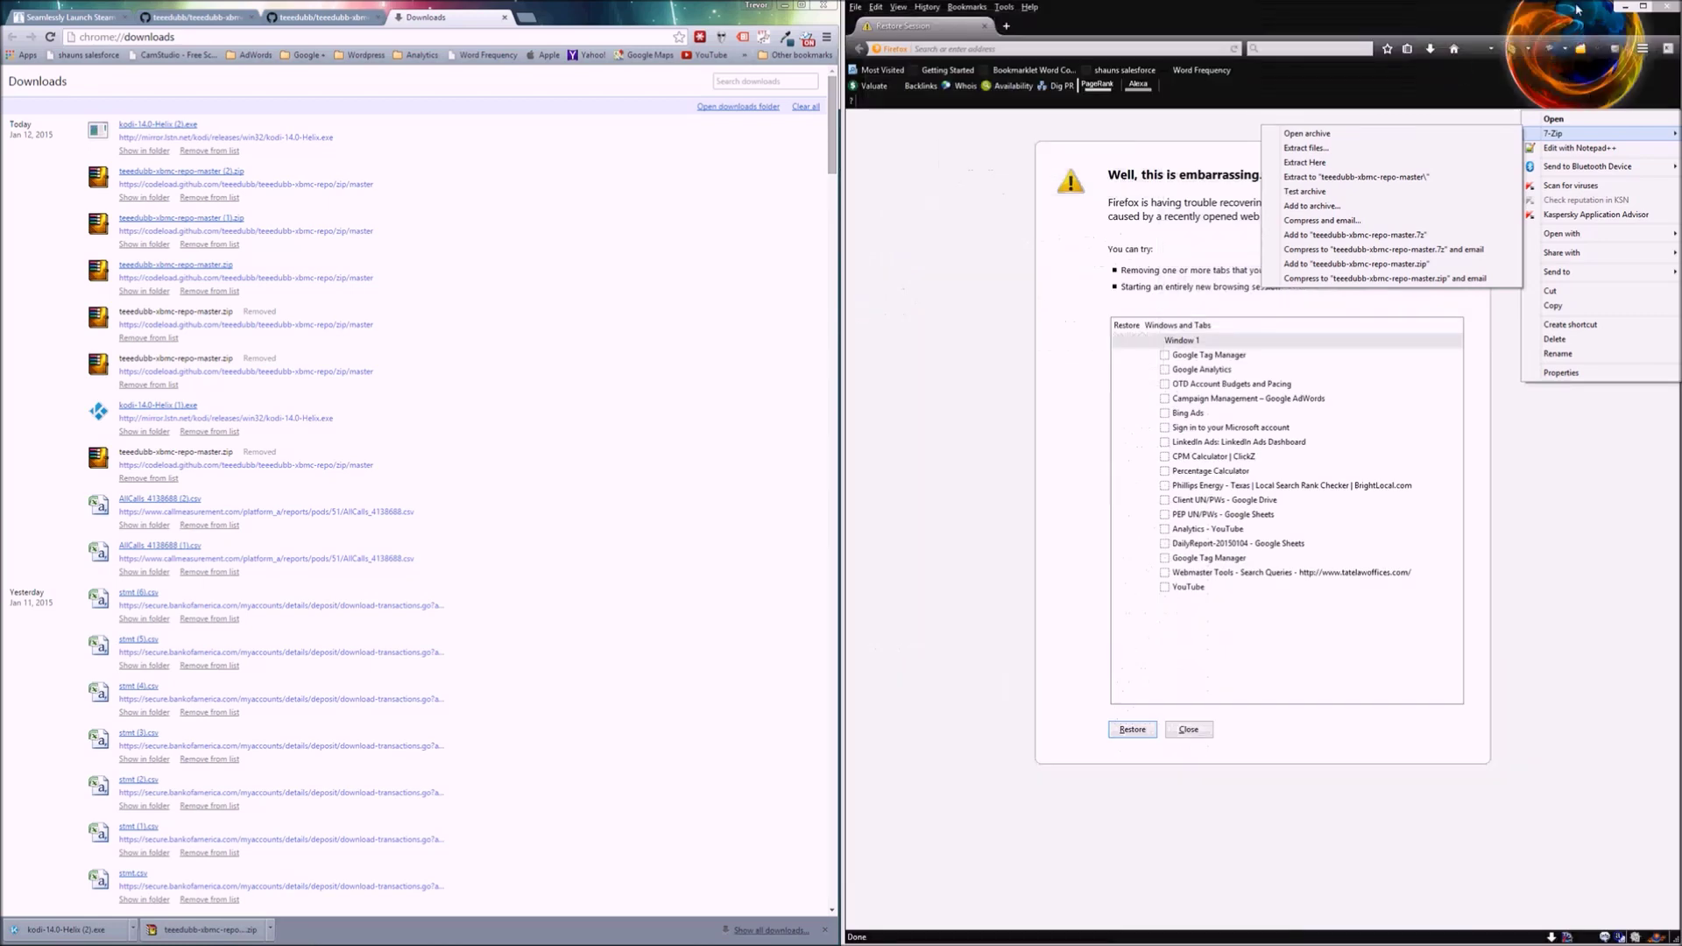
pyautogui.click(1665, 9)
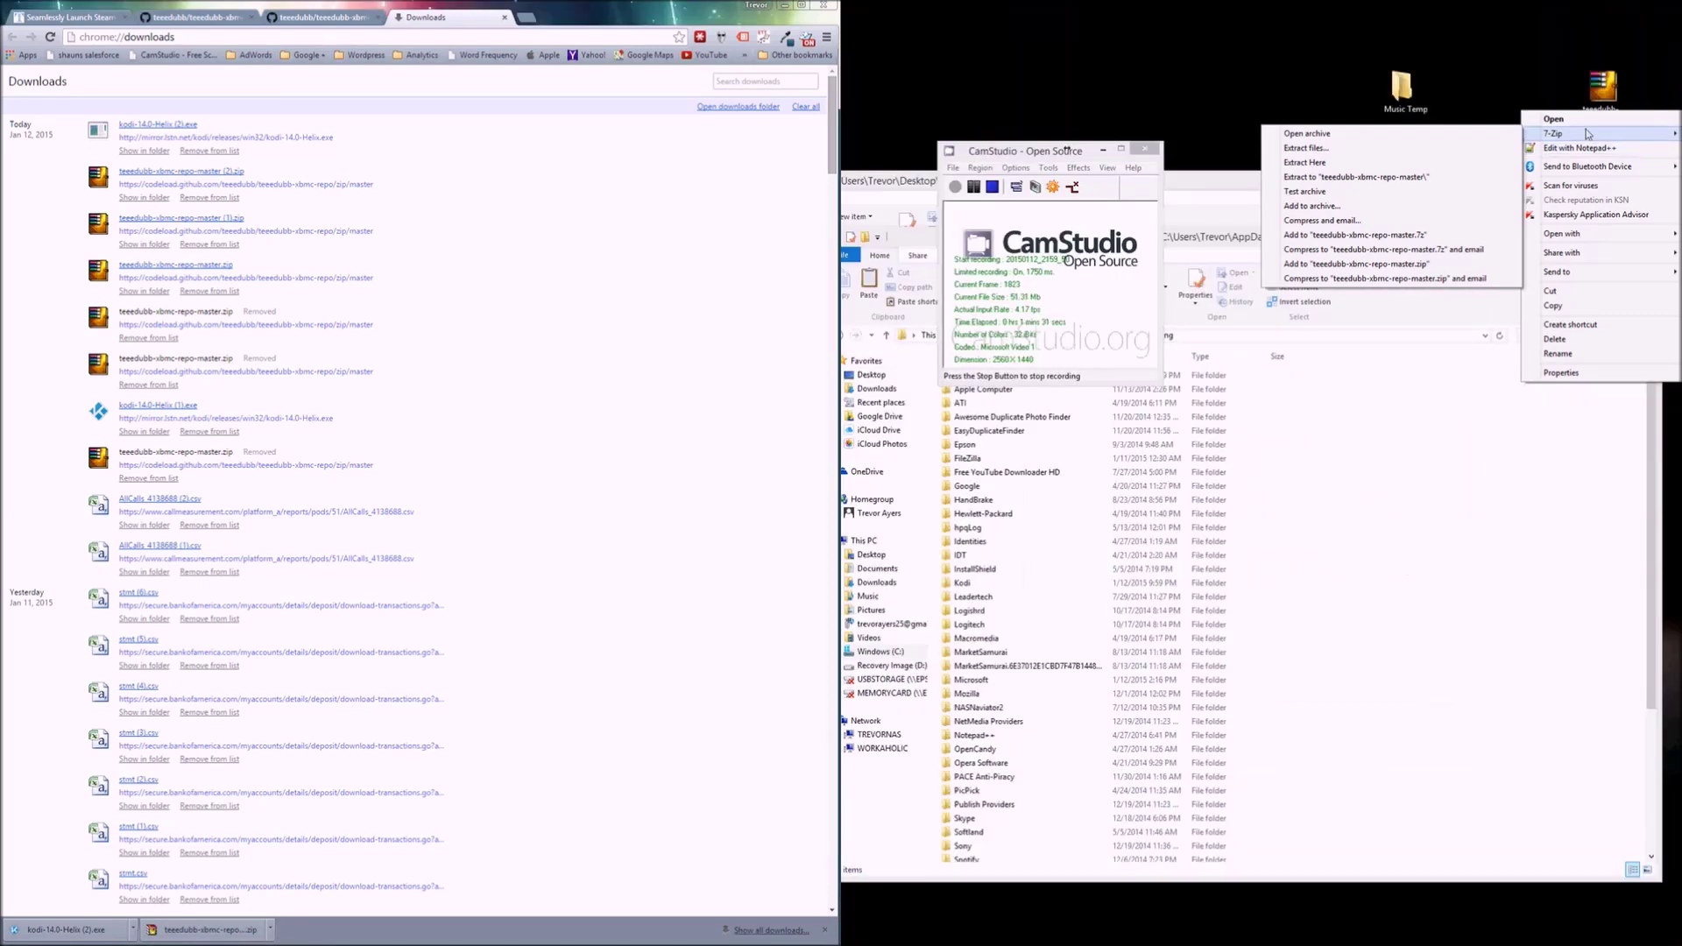
pyautogui.click(1494, 68)
# Open the extracted teeedubb-xbmc-repo-master folder and arrange its window side by side with the AppData\Roaming window.
pyautogui.doubleClick(1602, 156)
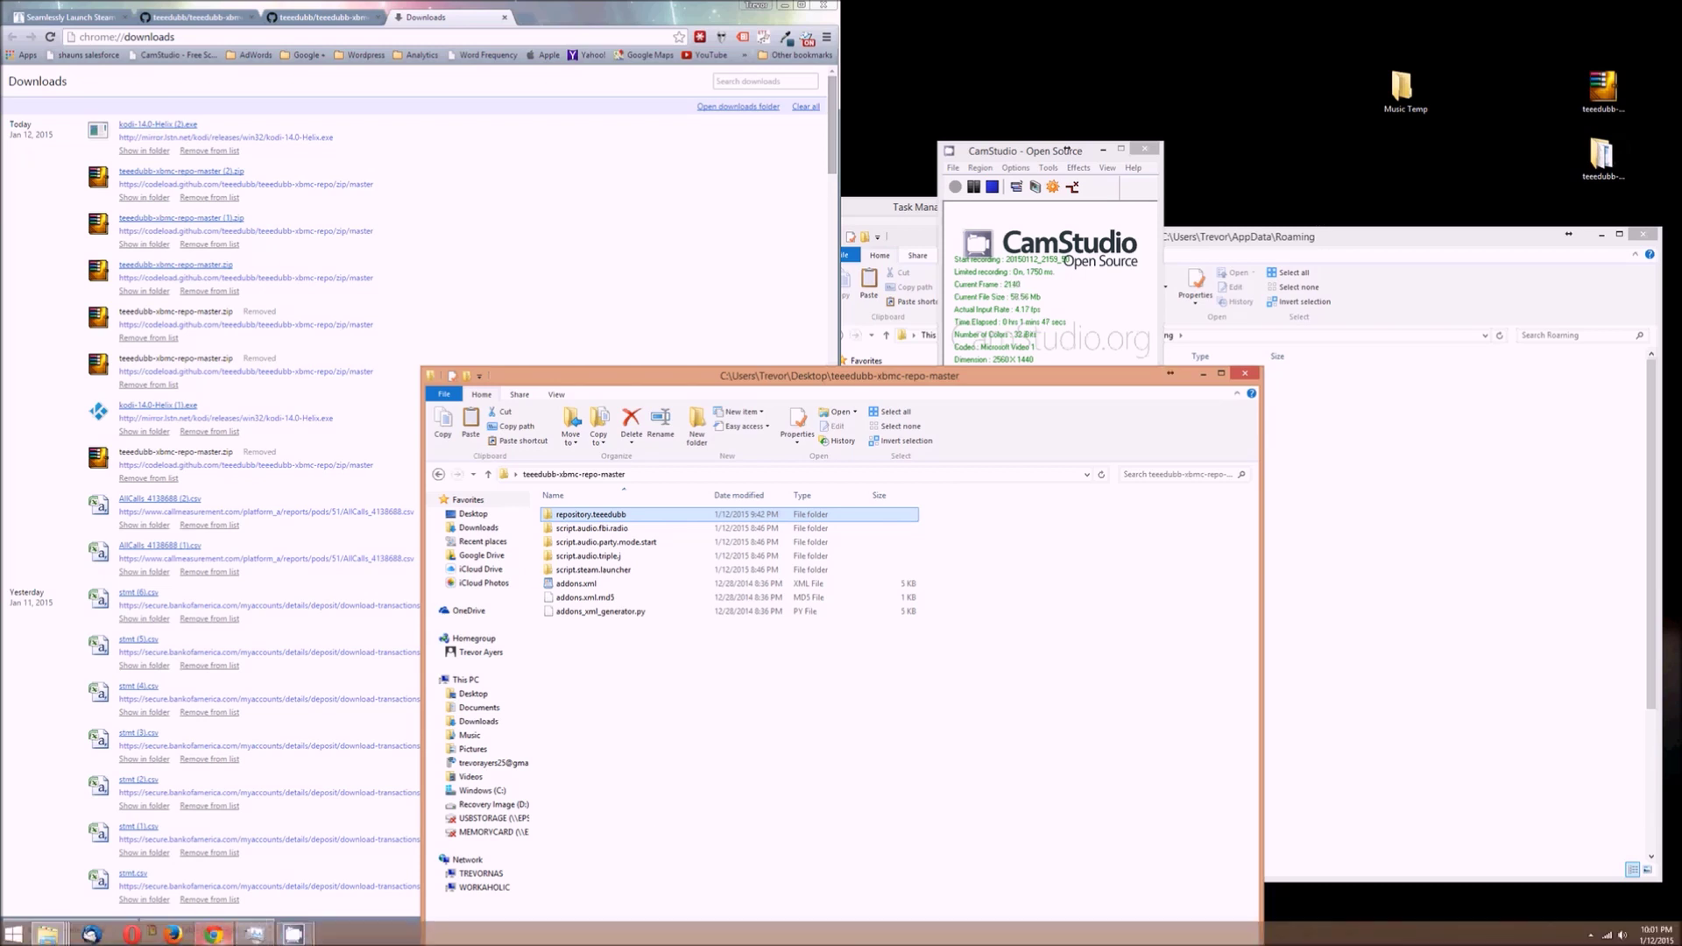
pyautogui.moveTo(213, 934)
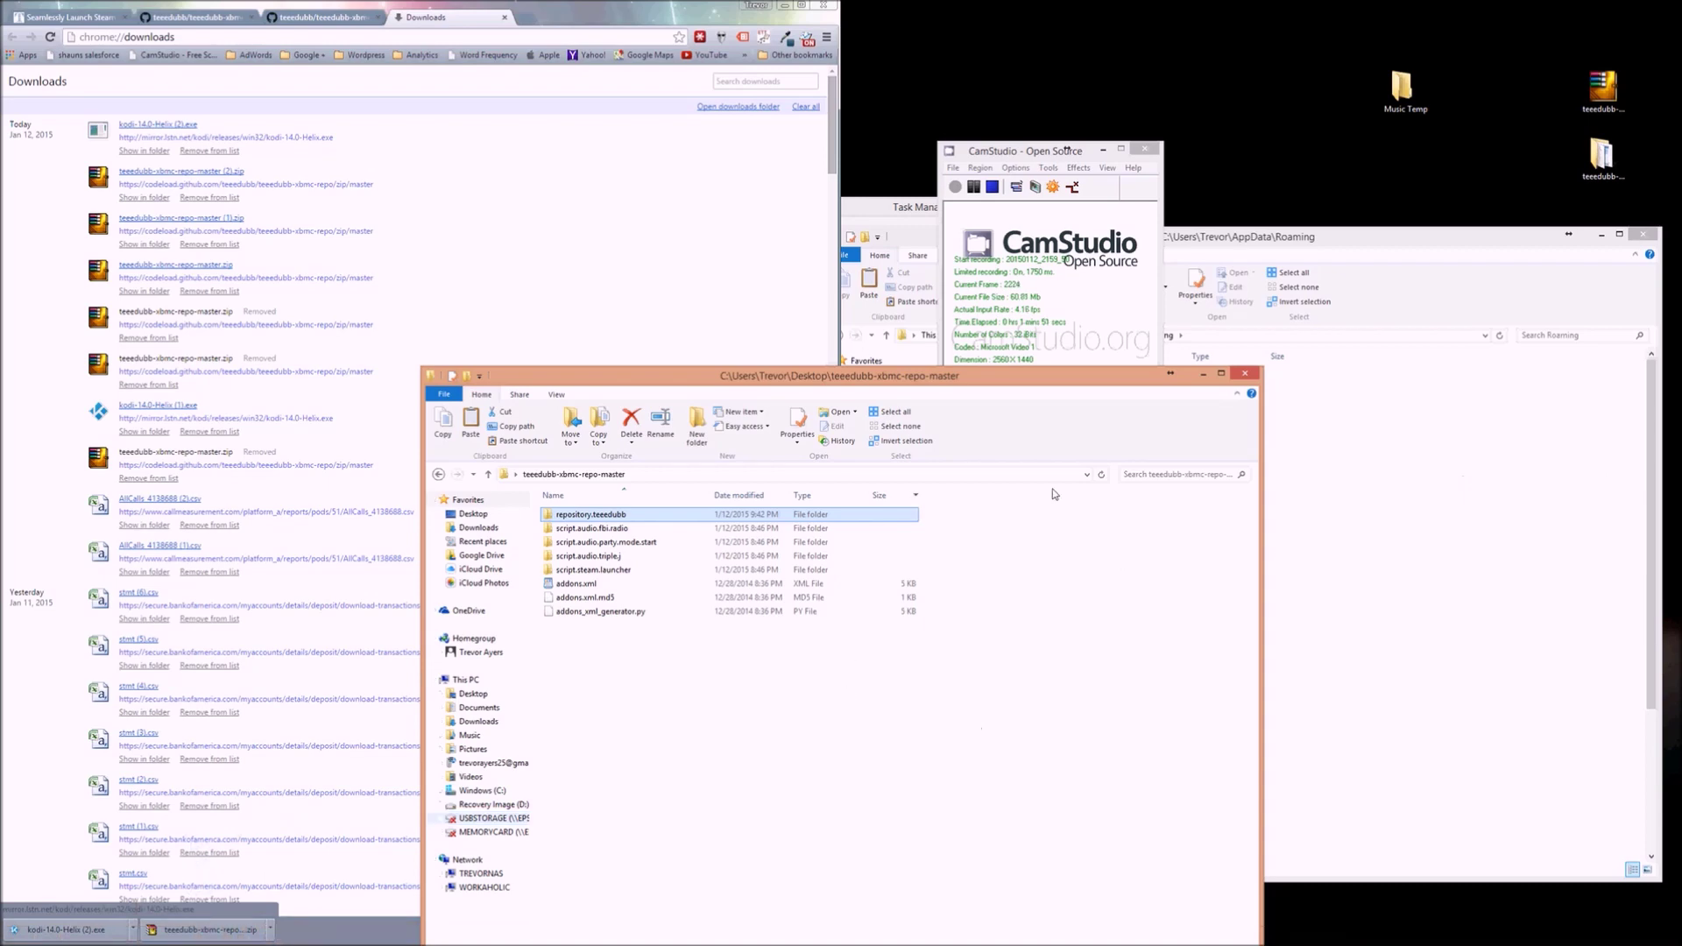
pyautogui.moveTo(769, 386); pyautogui.dragTo(475, 190)
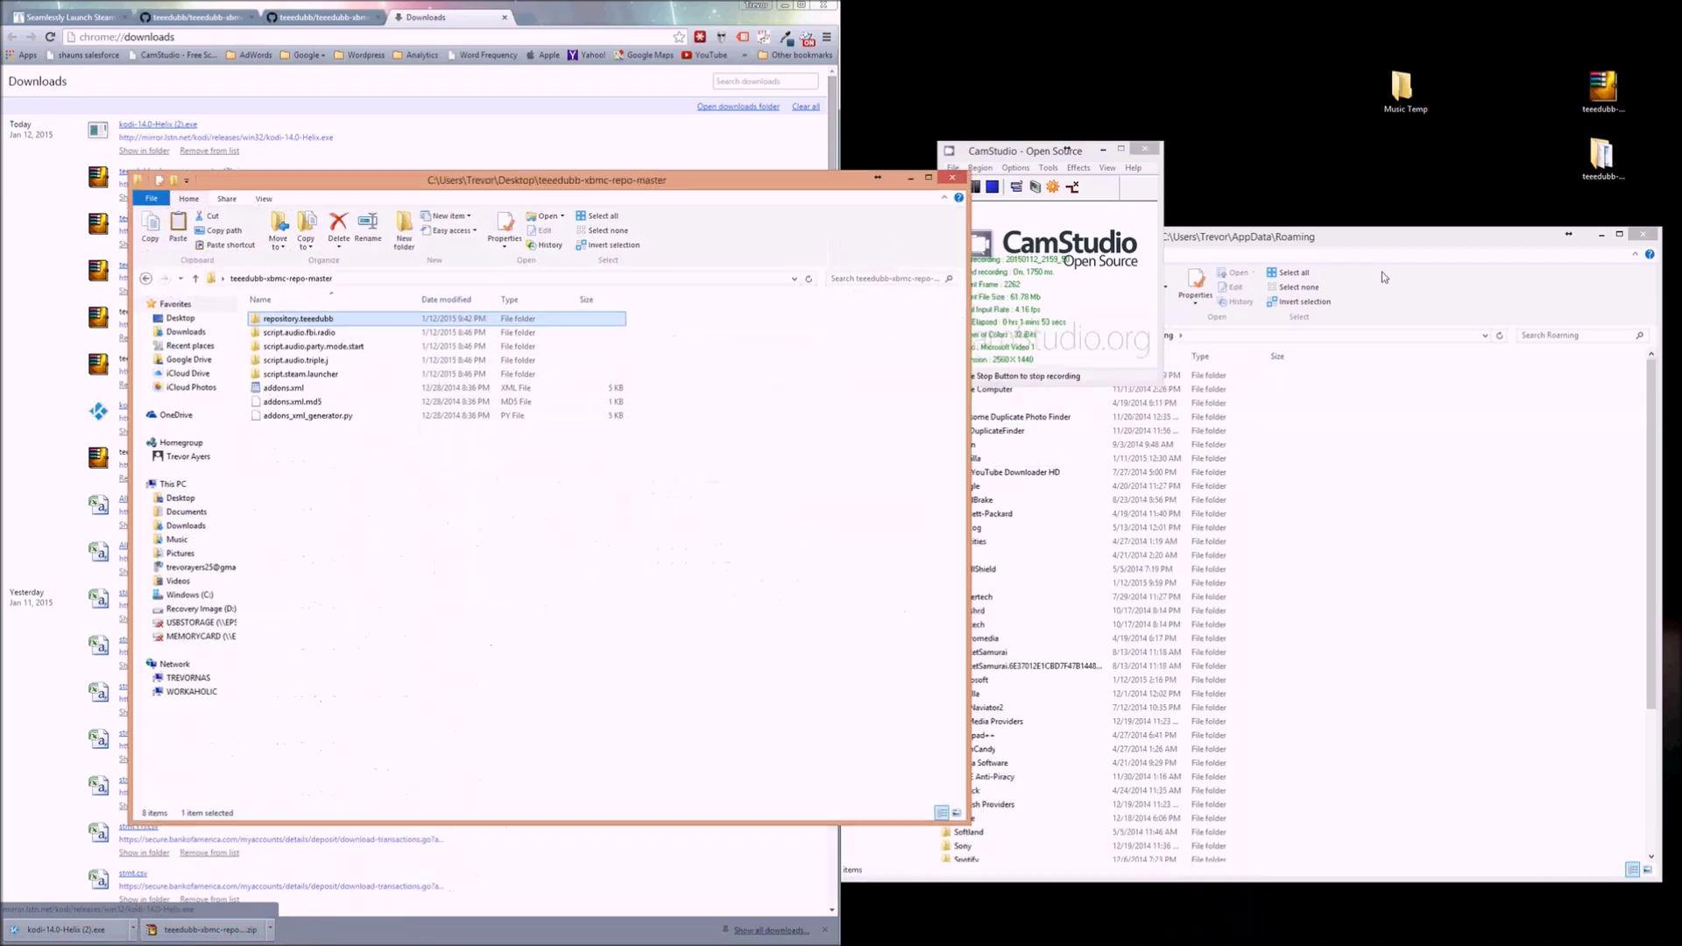
pyautogui.click(1395, 235)
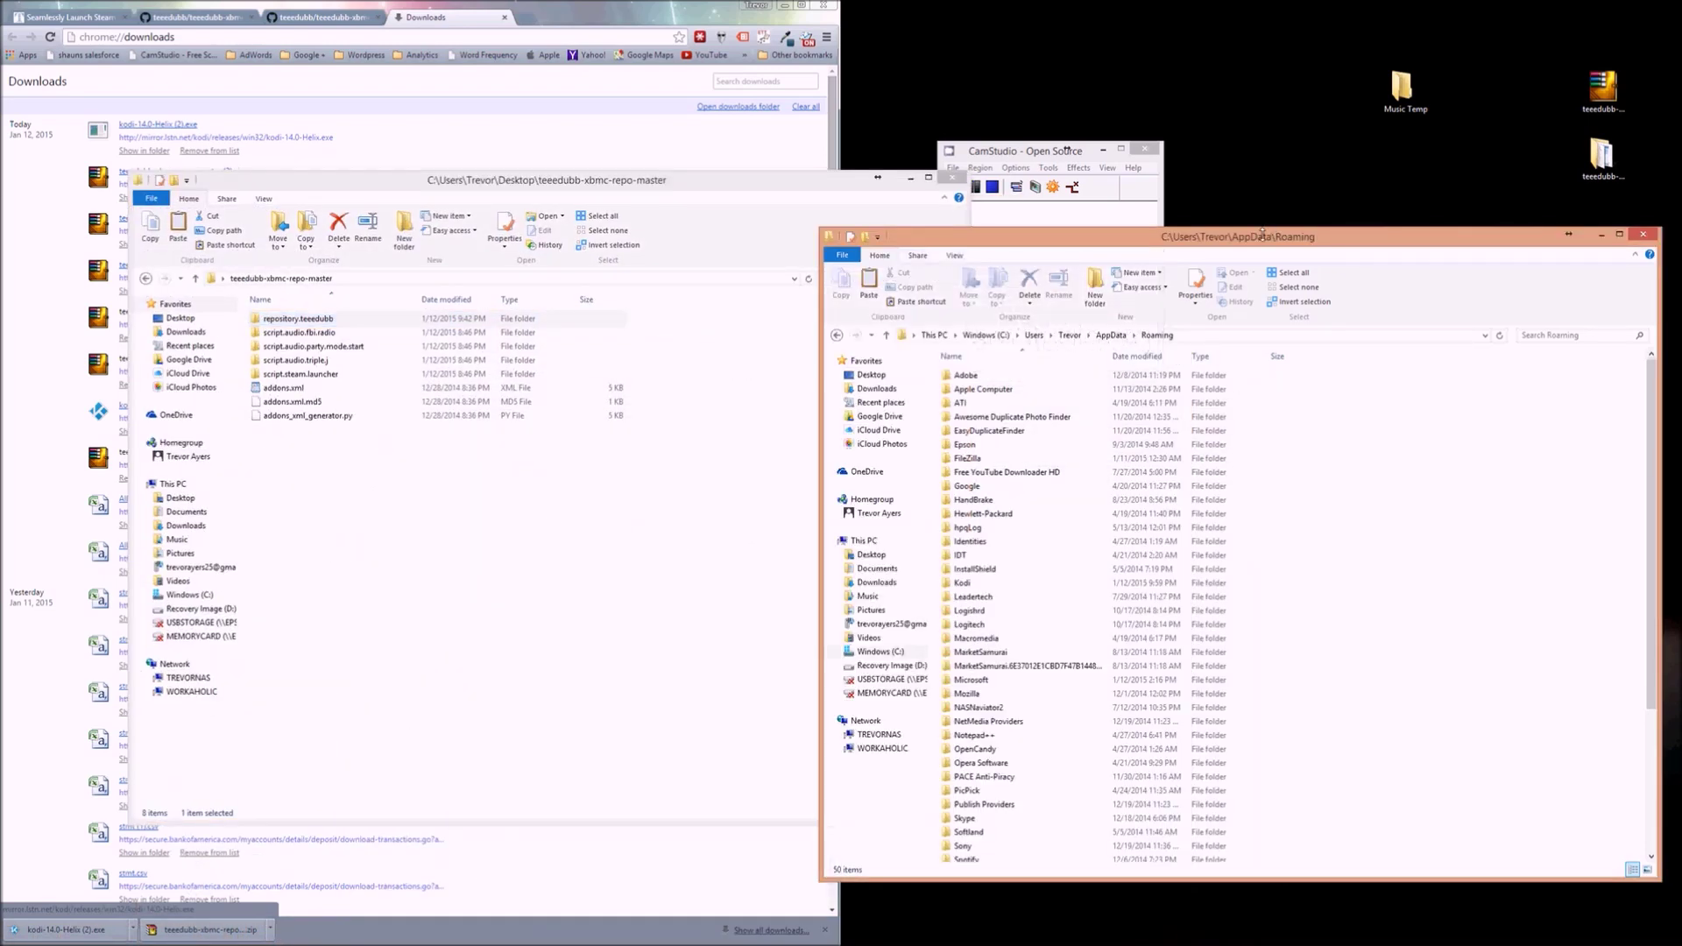
pyautogui.moveTo(1271, 231); pyautogui.dragTo(1257, 178)
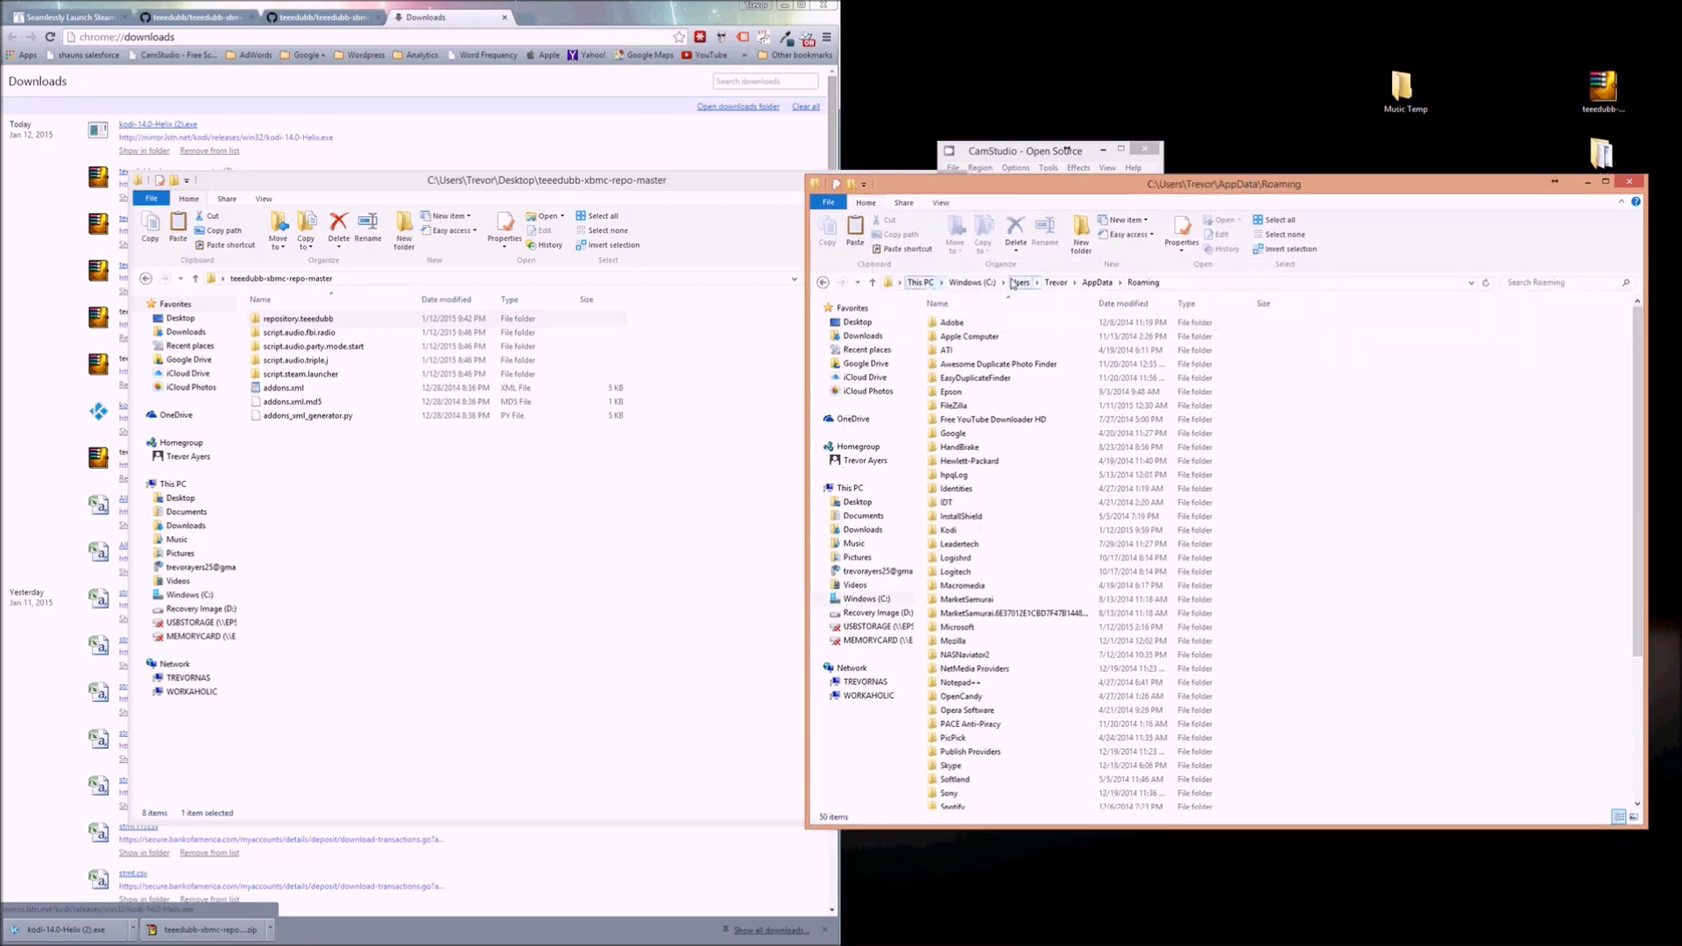
# In a new File Explorer window, browse from Windows (C:) to the profile's AppData\Roaming\Kodi\addons folder and move repository.teeedubb into it.
pyautogui.hotkey('ctrl', 'n')
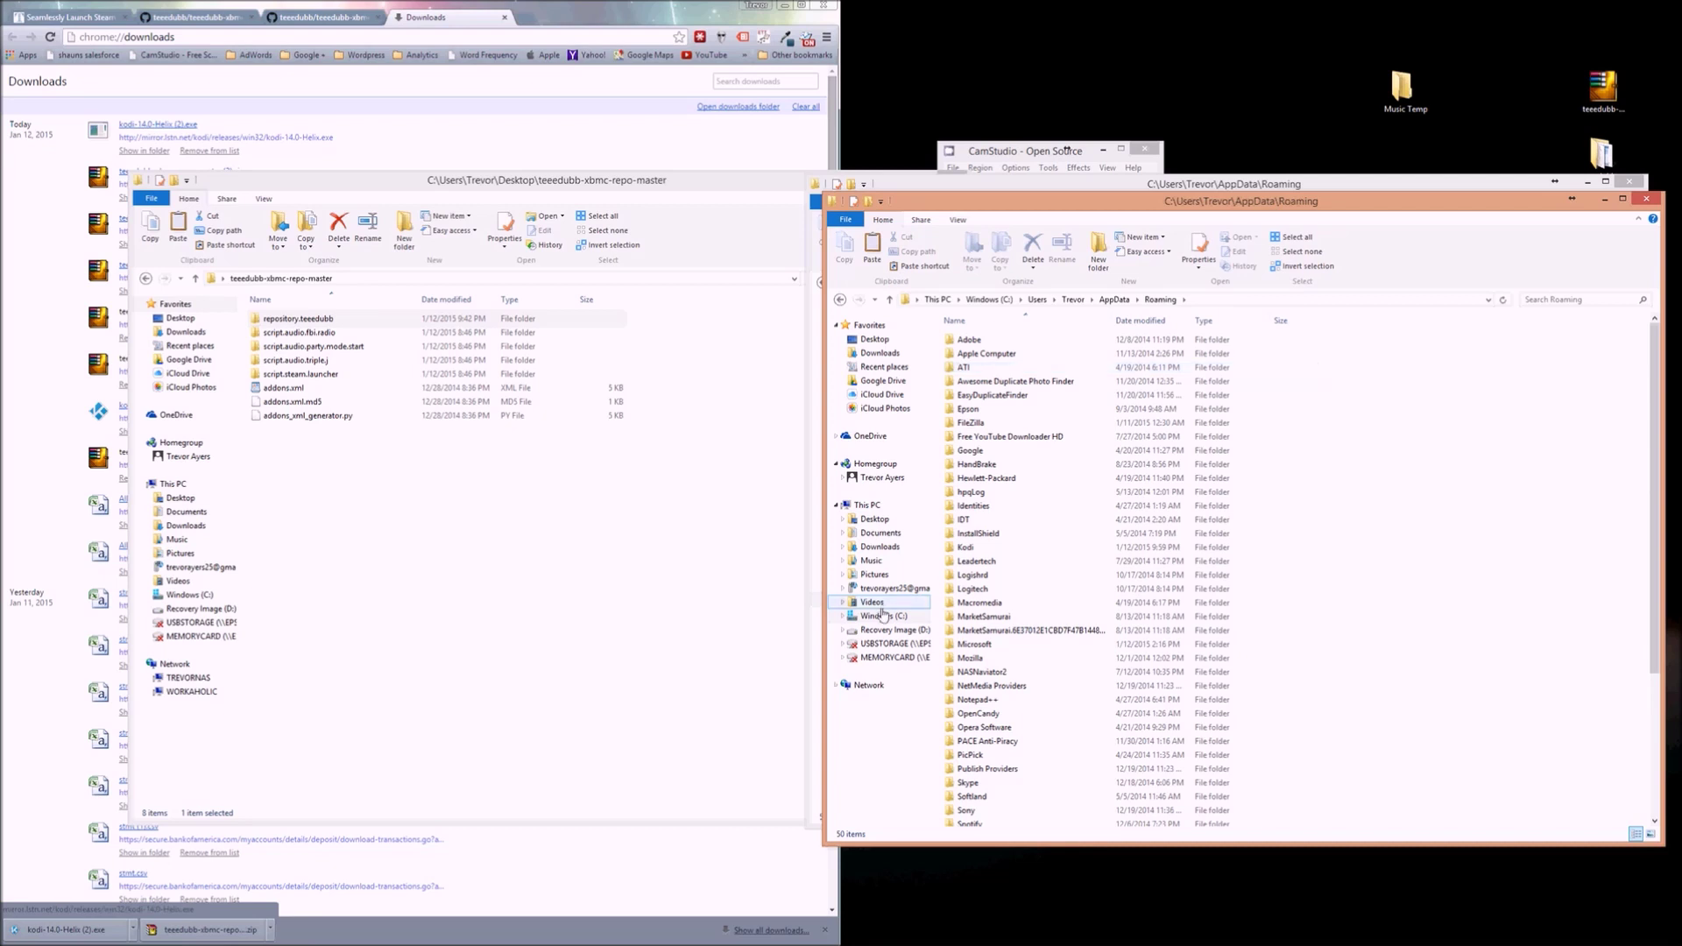
pyautogui.click(896, 617)
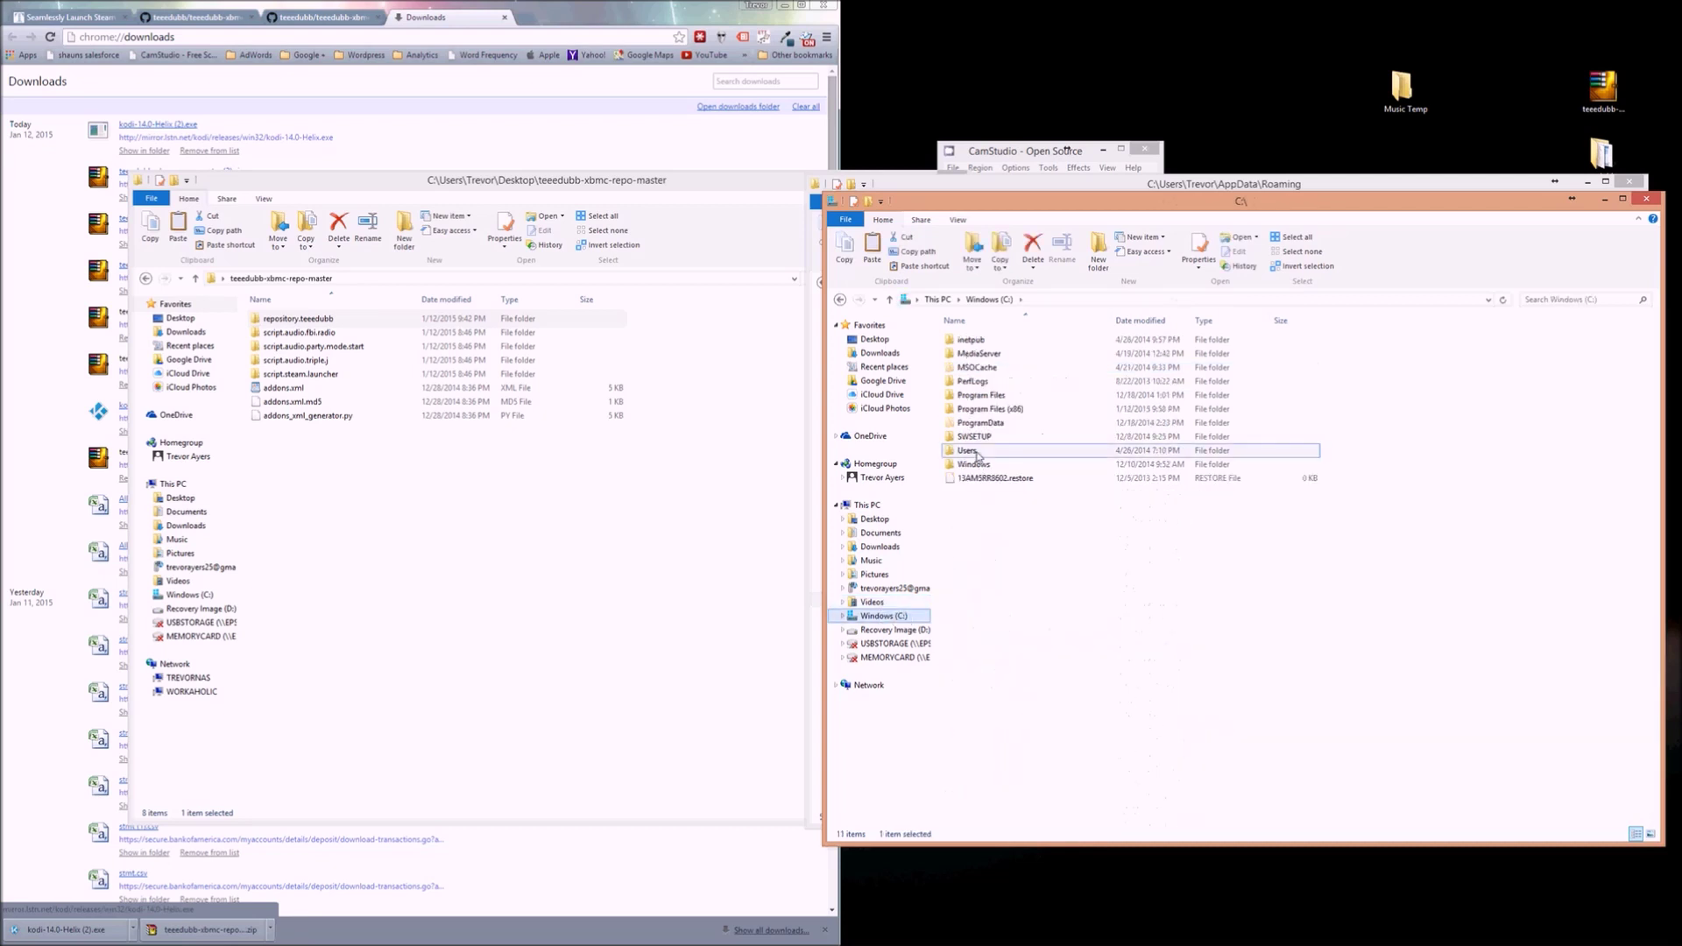
pyautogui.doubleClick(978, 454)
pyautogui.doubleClick(997, 381)
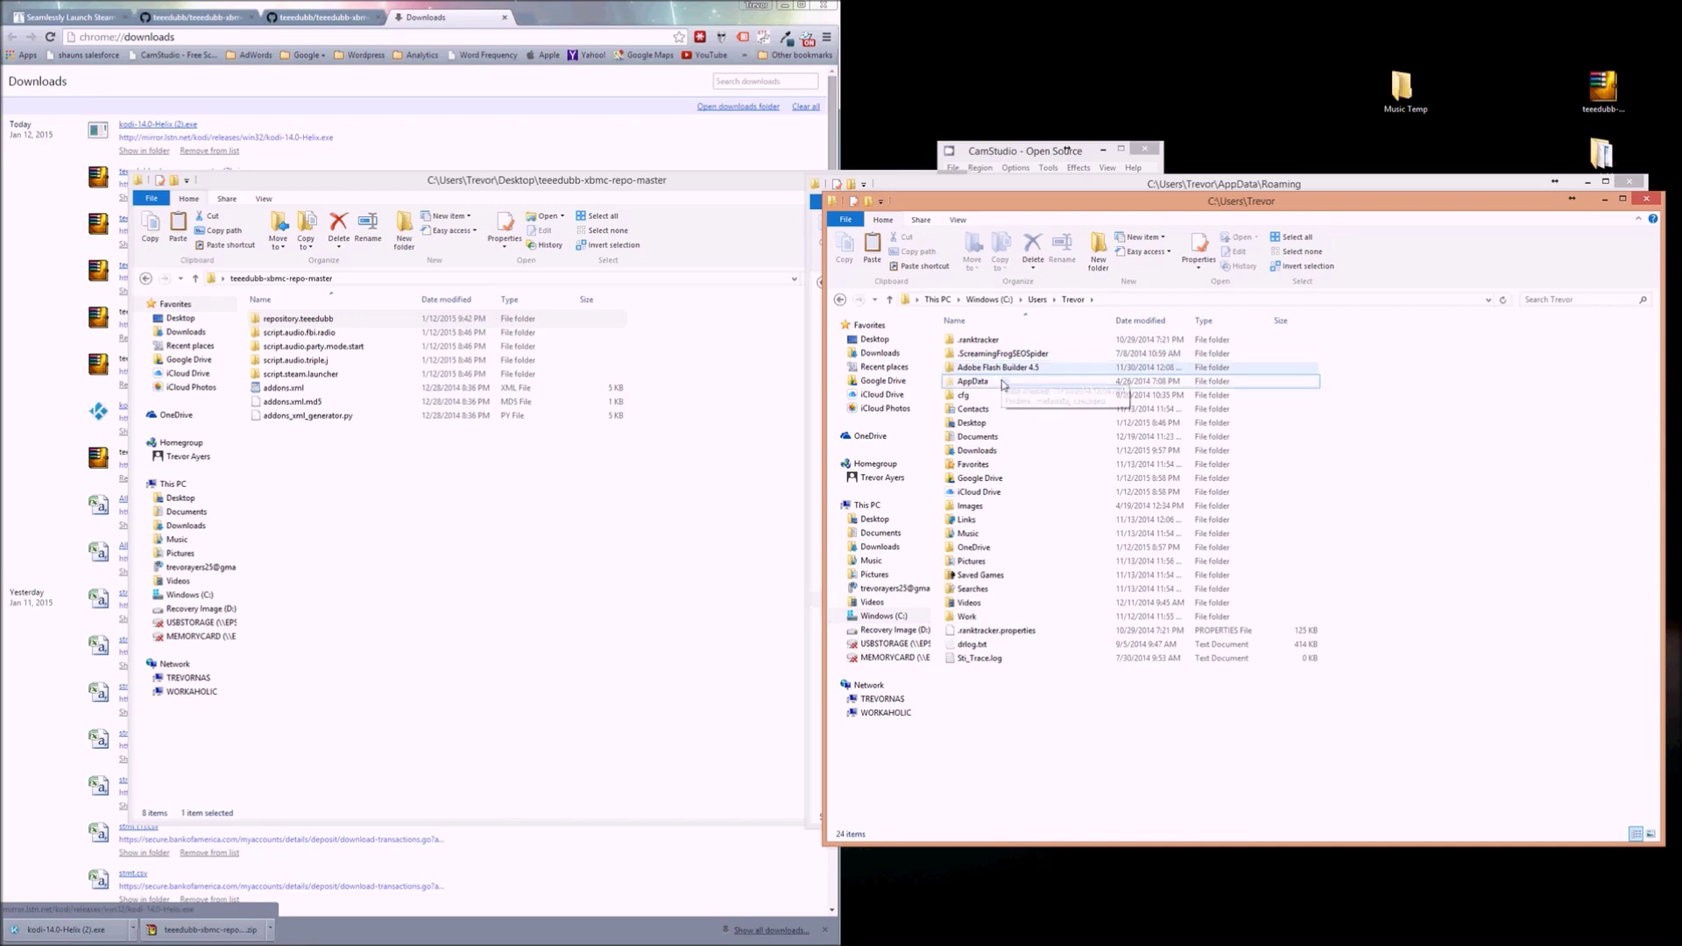
pyautogui.doubleClick(1004, 380)
pyautogui.doubleClick(1006, 368)
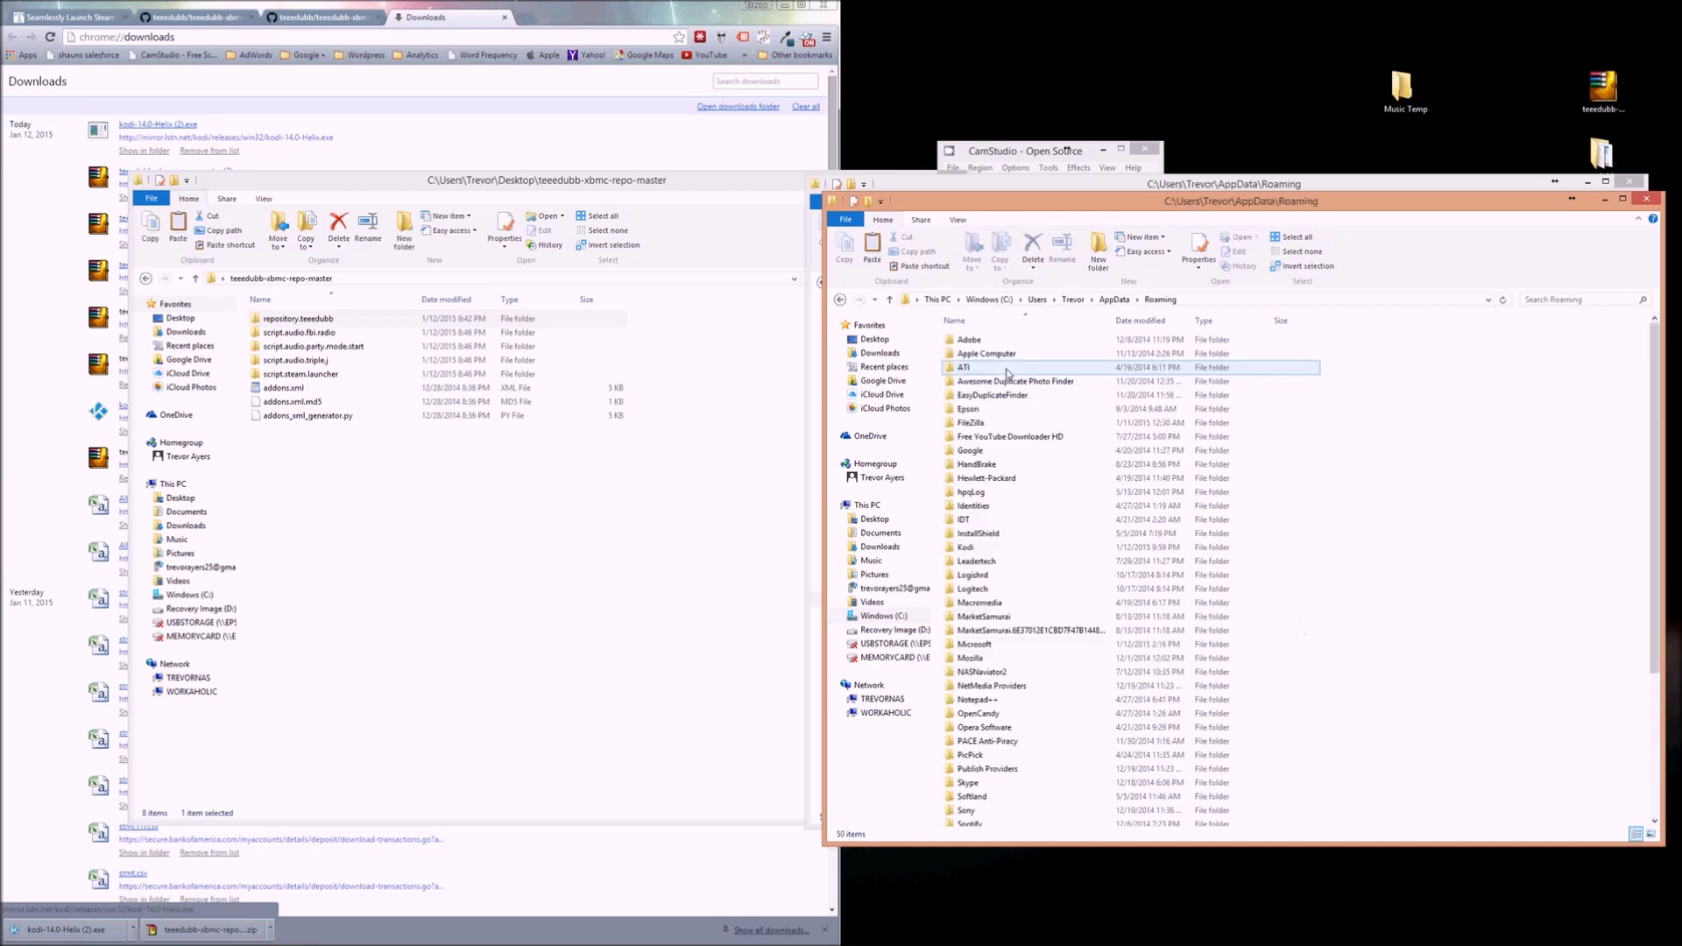
pyautogui.scroll(-3, 1054, 517)
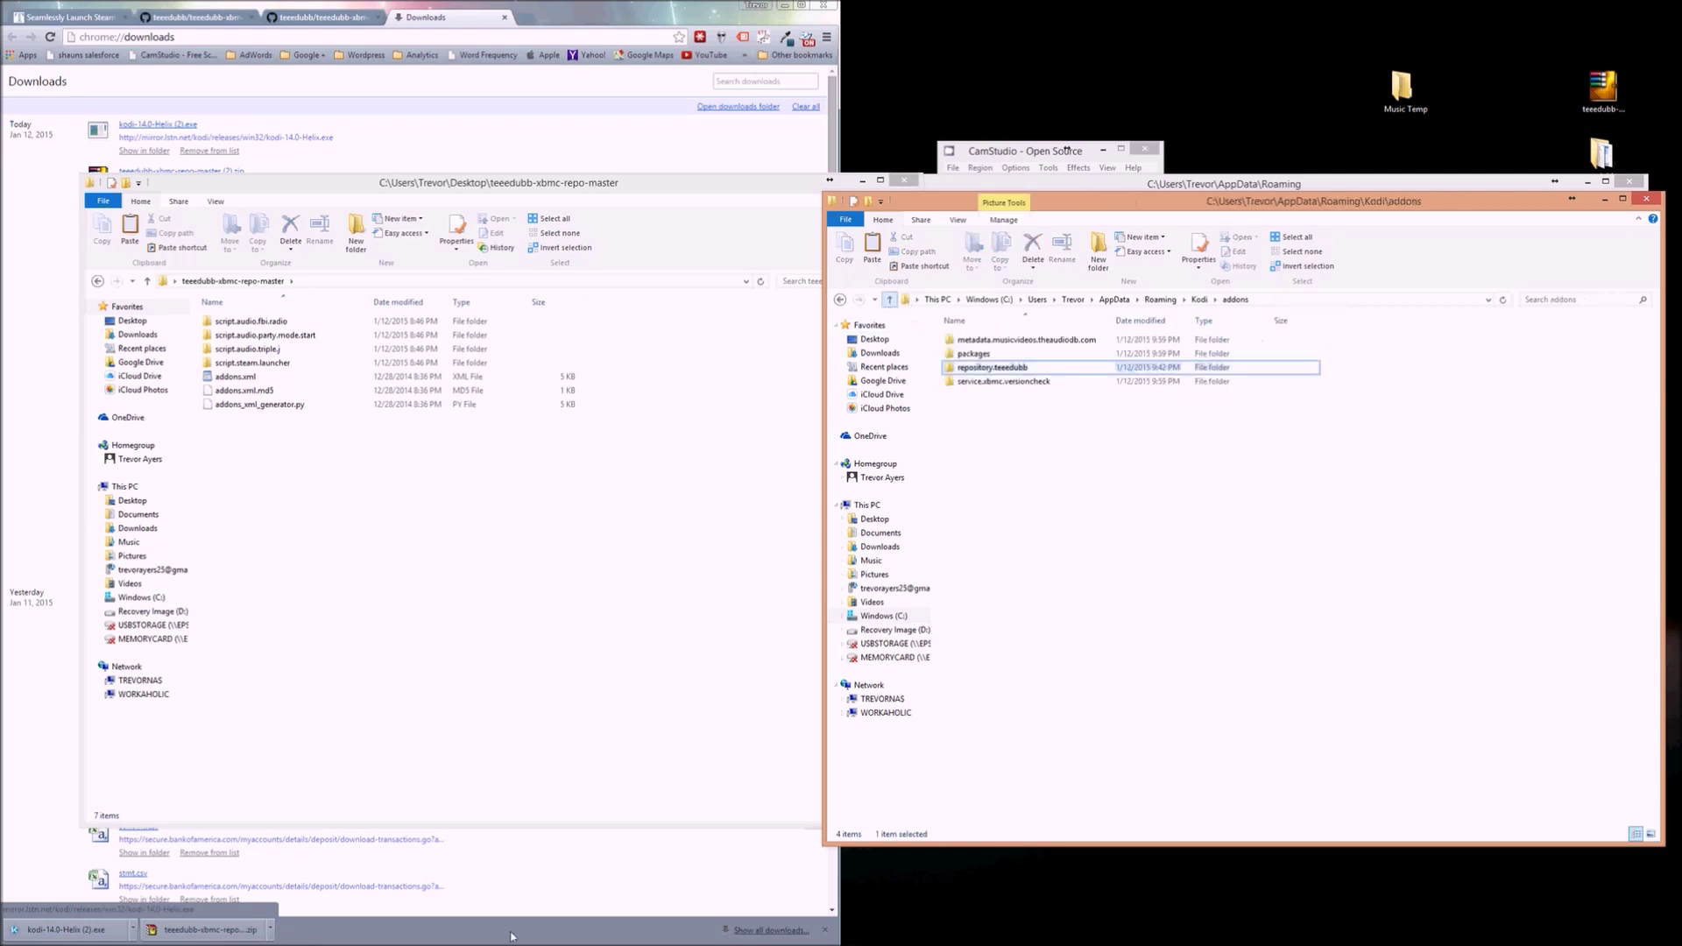
# Switch to Kodi by launching it from the Windows Start screen.
pyautogui.moveTo(511, 945)
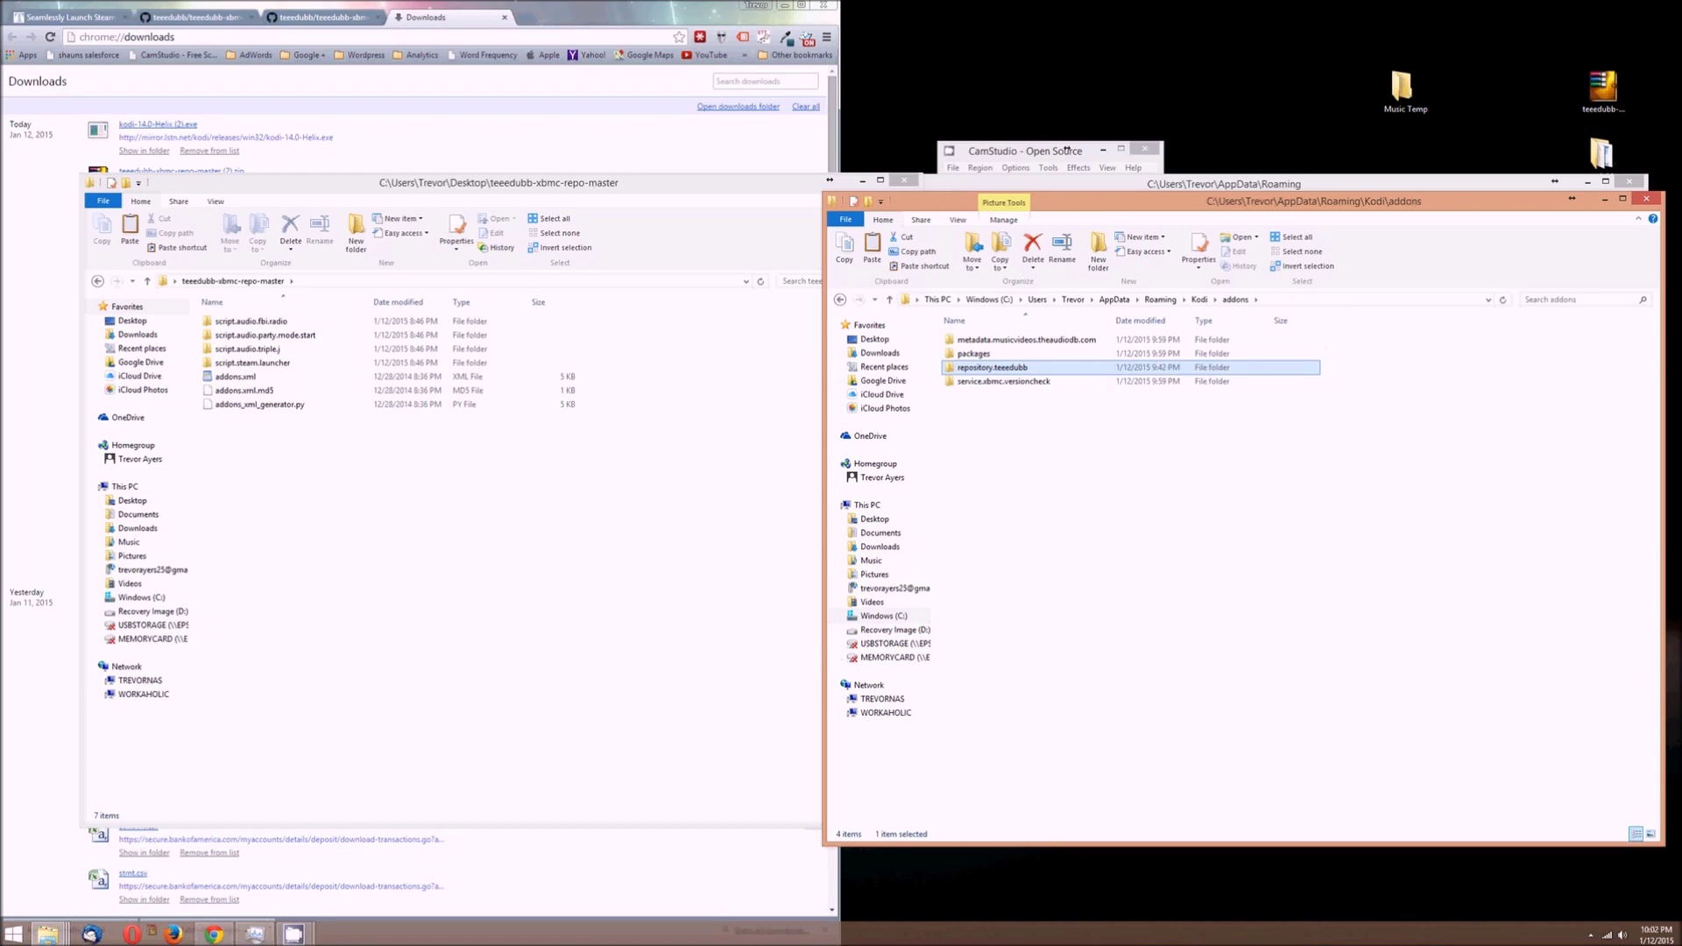
pyautogui.press('super')
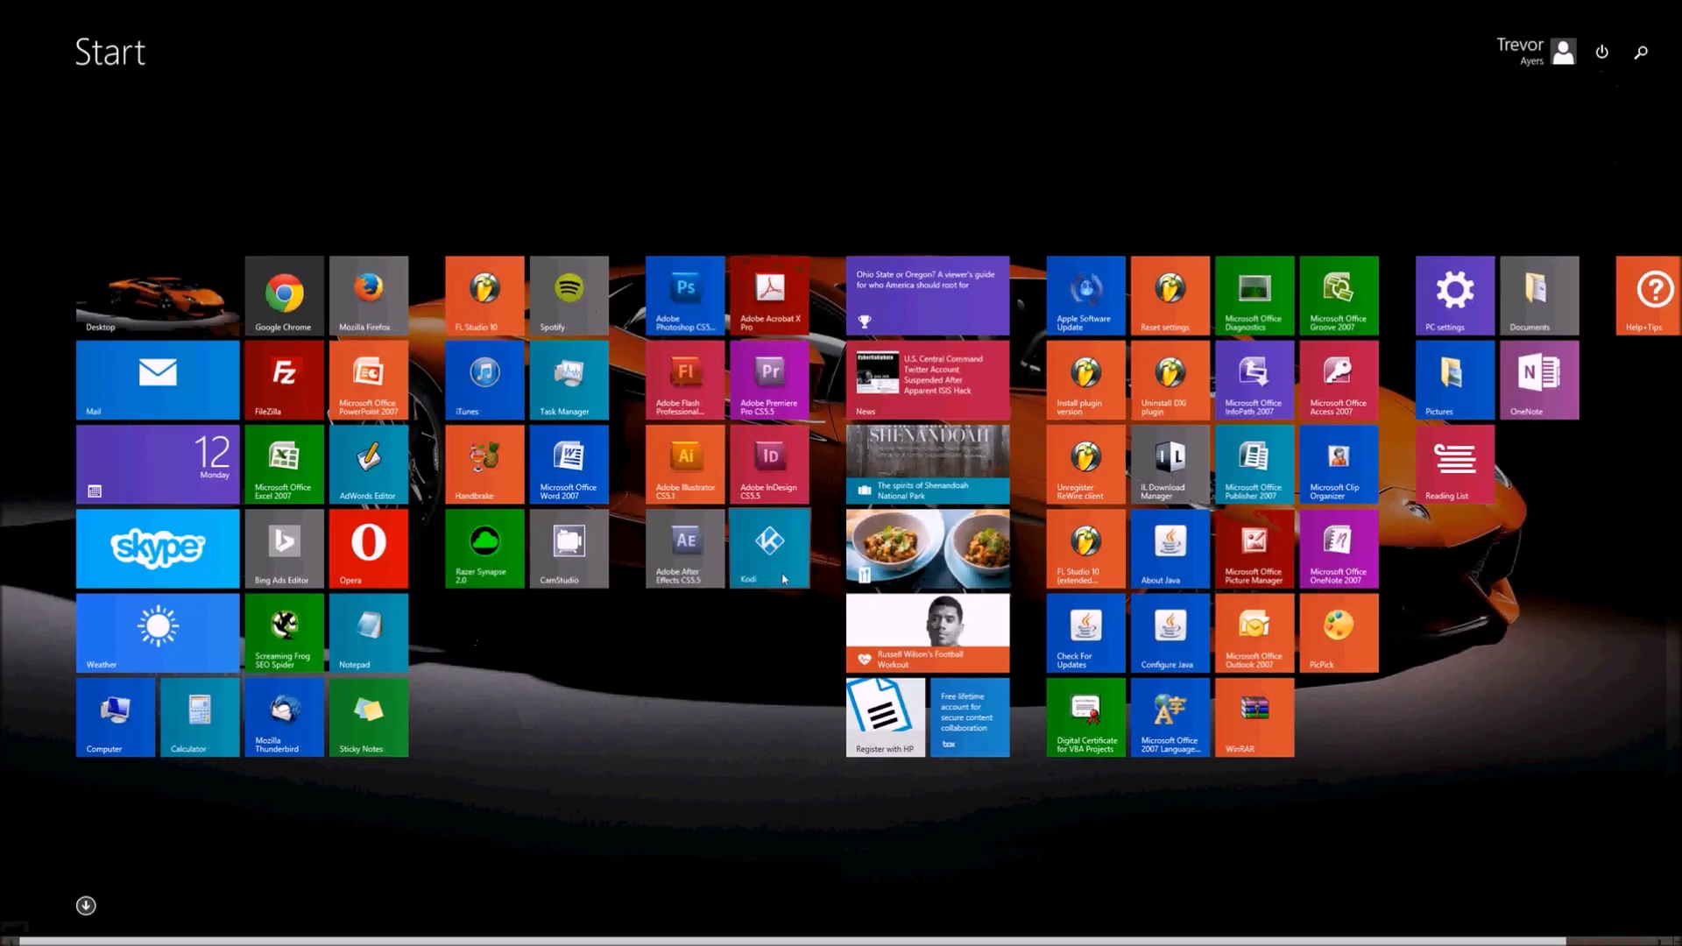
pyautogui.press('super')
pyautogui.click(1141, 383)
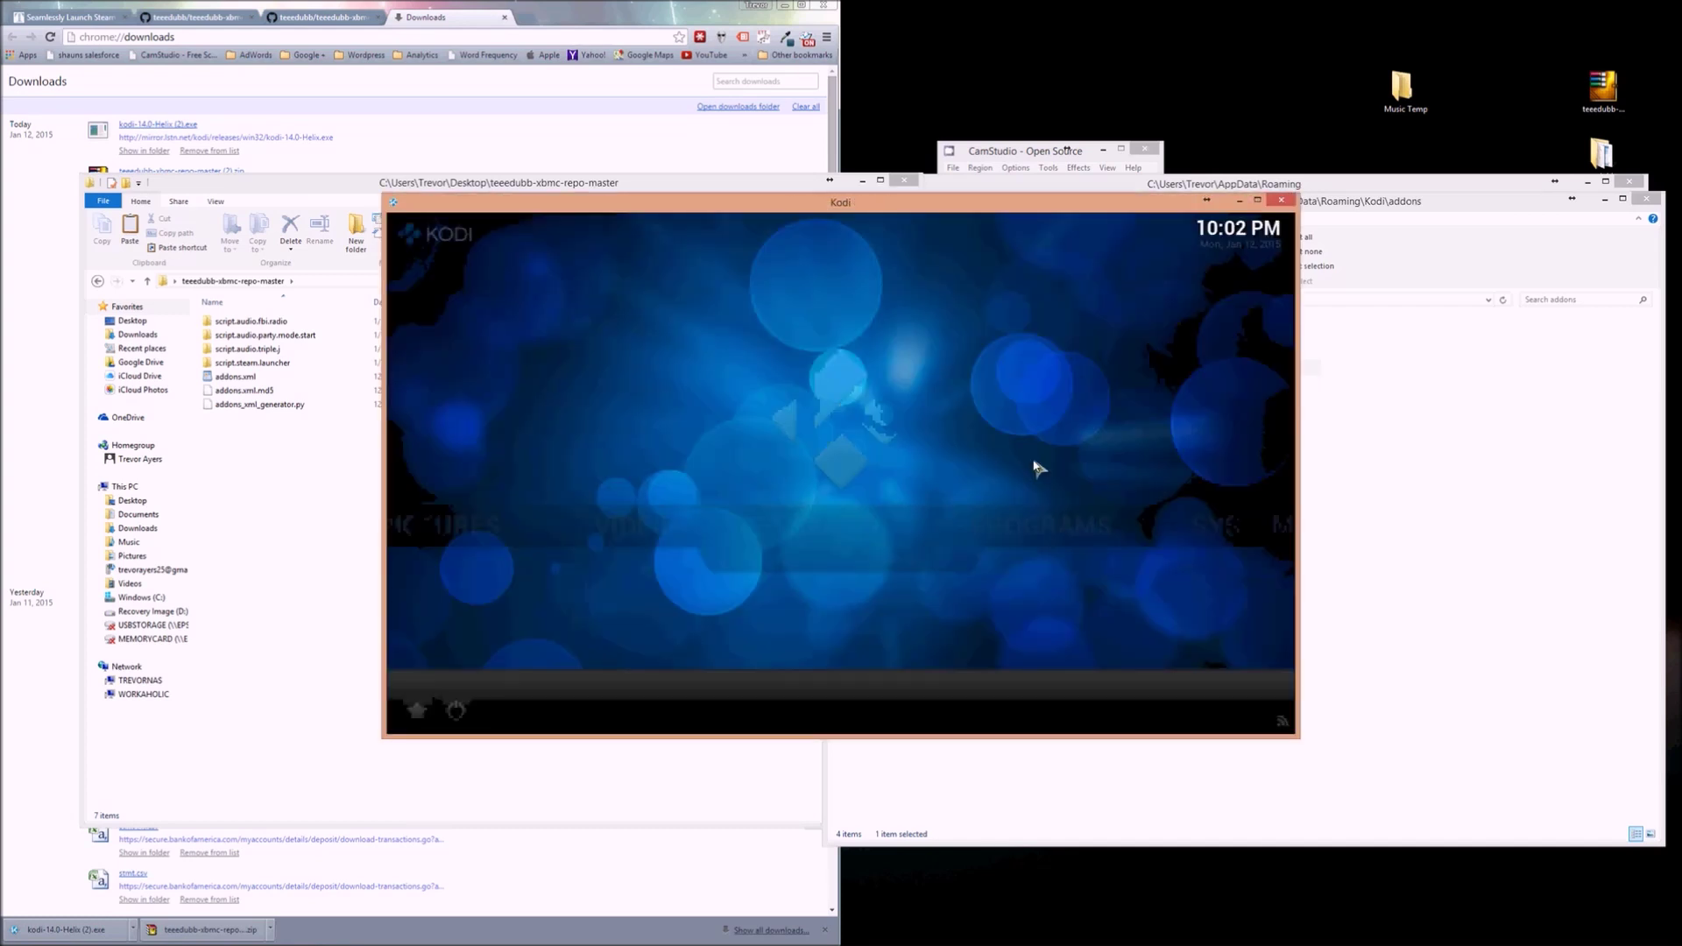
# Go to Kodi's Programs section and open the list of available program add-ons.
pyautogui.press('Right')
pyautogui.press('Right')
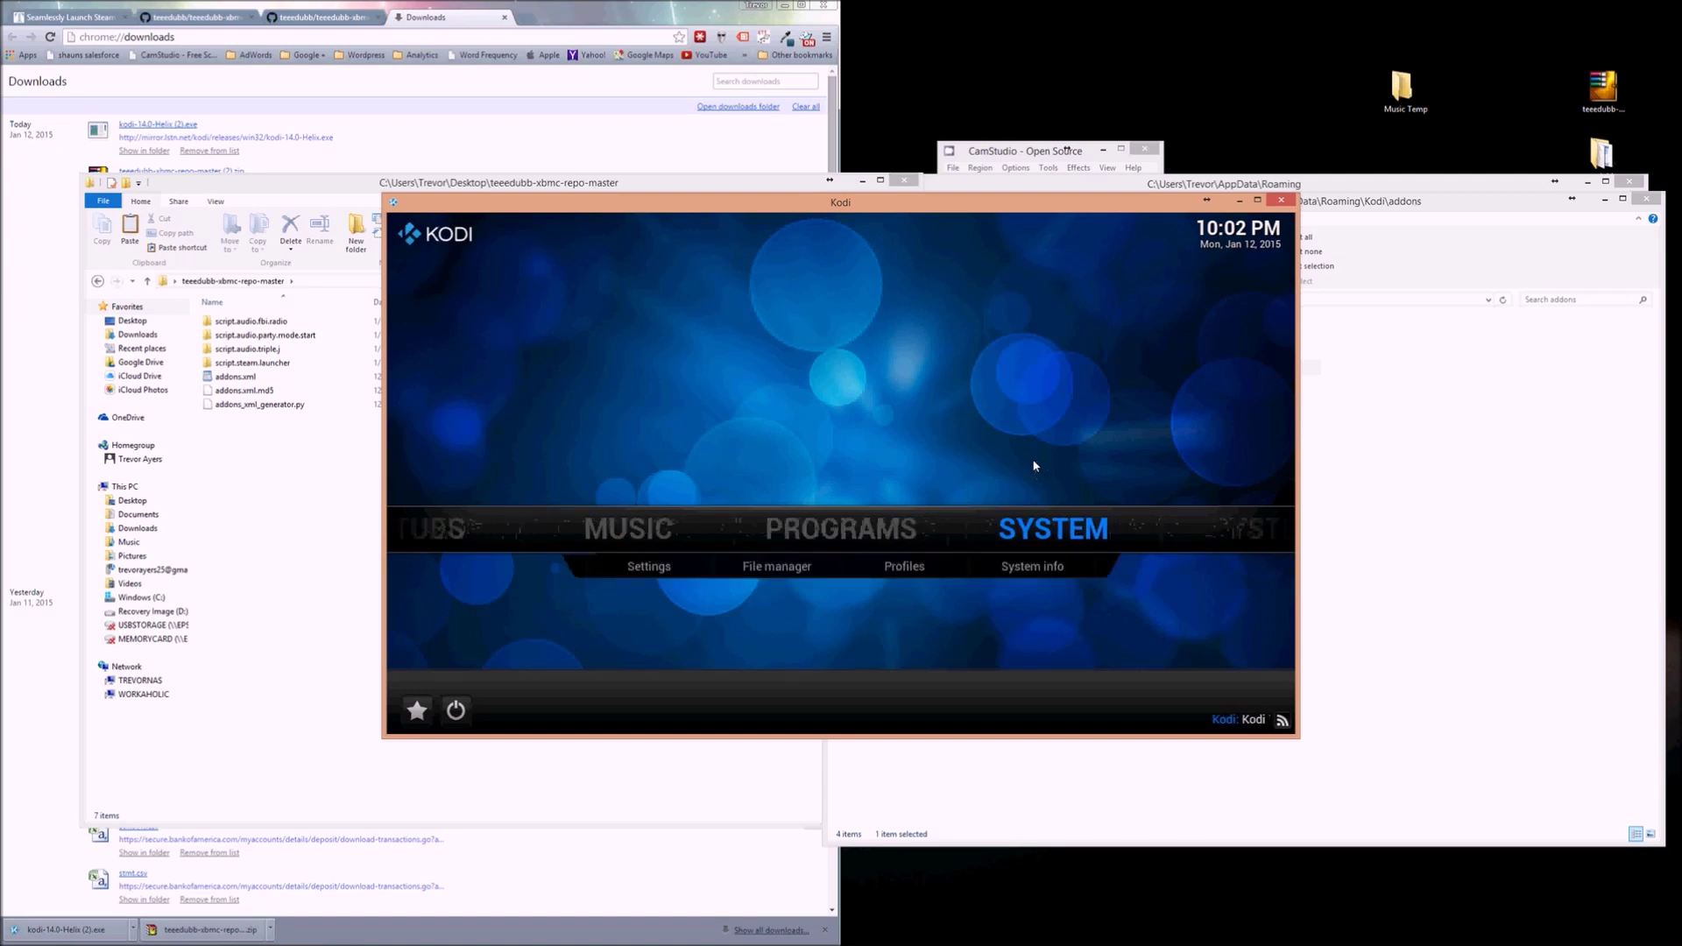
pyautogui.press('Left')
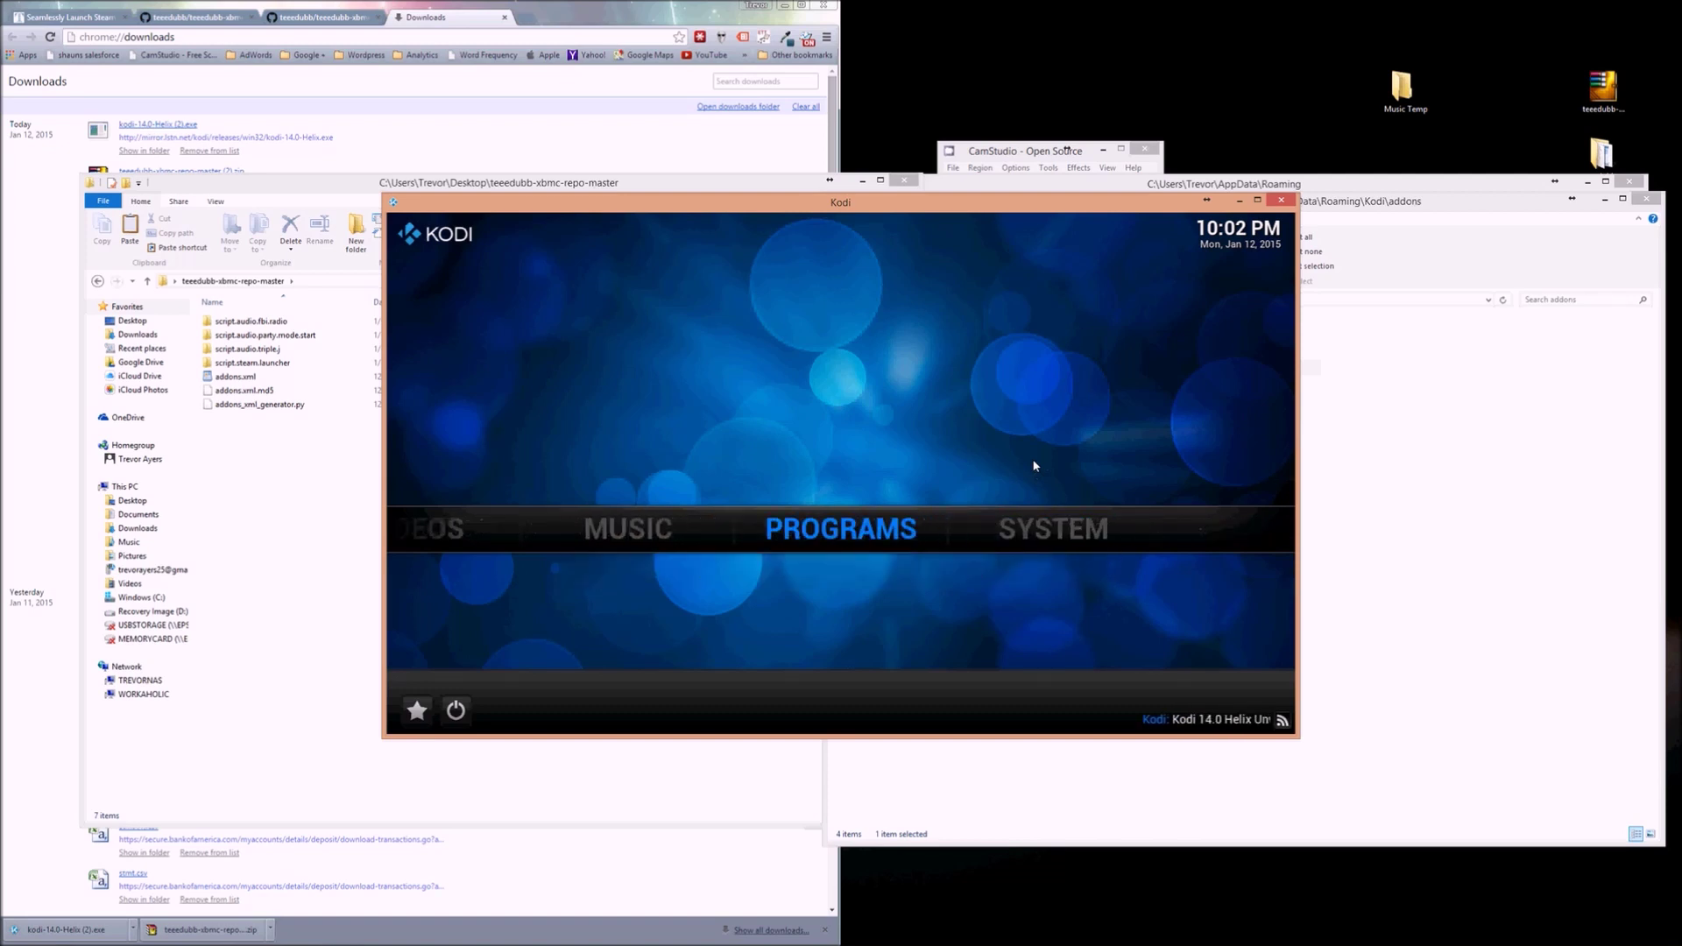
pyautogui.press('Return')
pyautogui.press('Down')
pyautogui.press('Return')
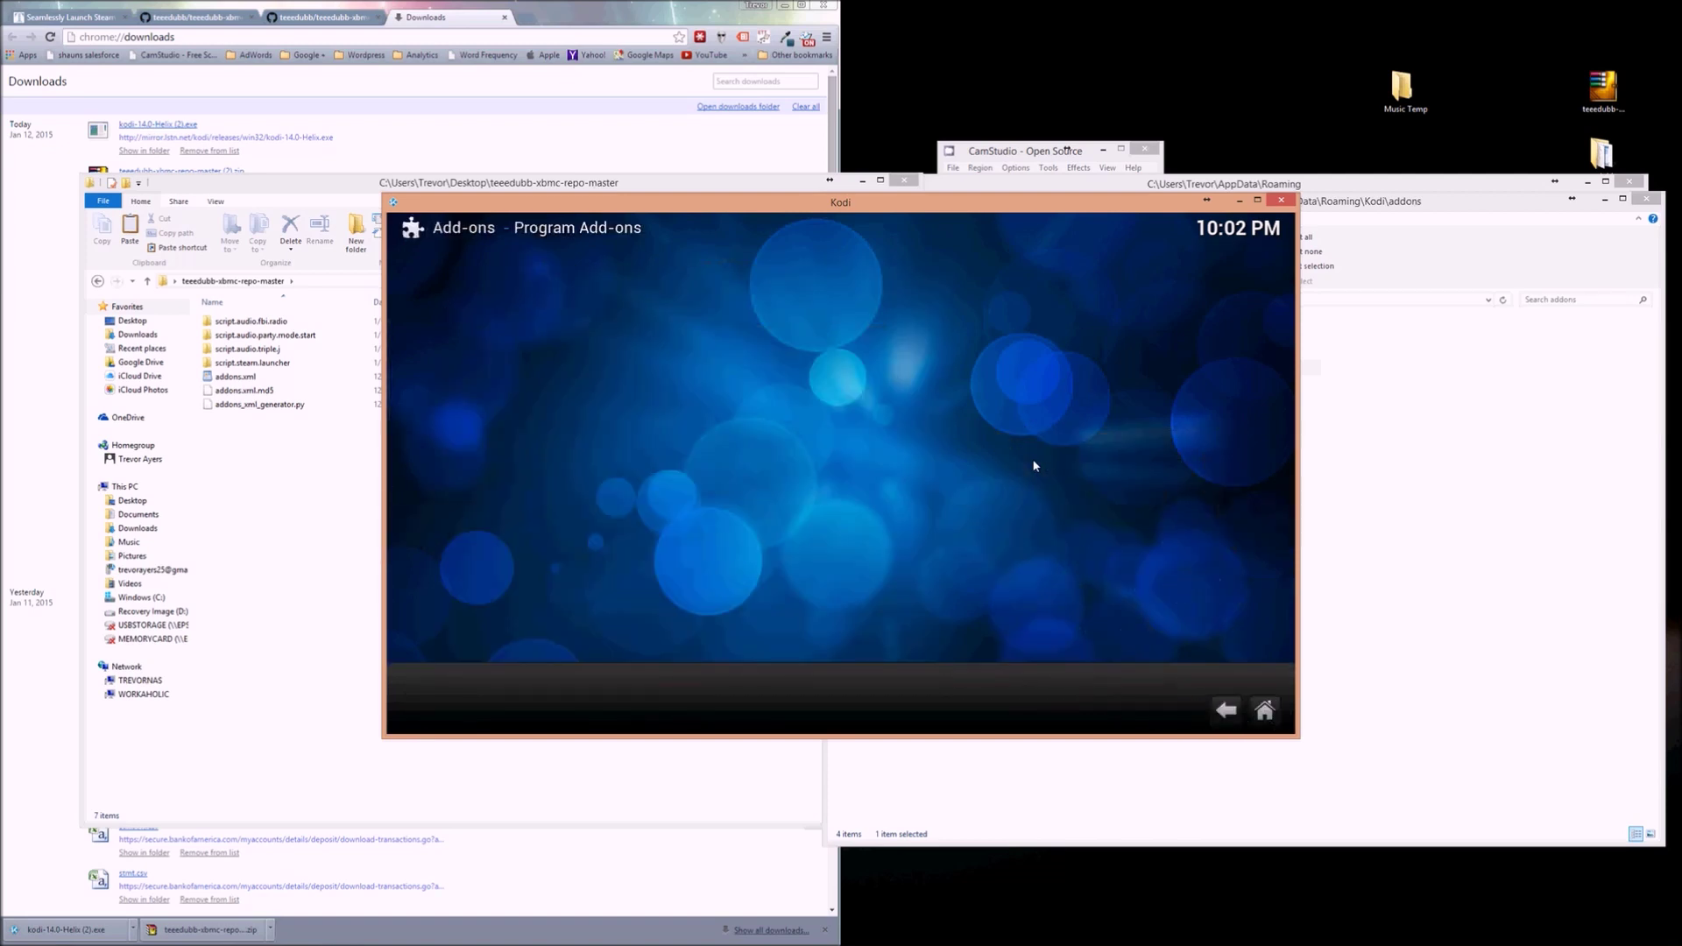
# Find teeedubb's Steam add-on, version 3.0.4, among the program add-ons and install it.
pyautogui.press('Down')
pyautogui.press('Down')
pyautogui.press('Up')
pyautogui.press('Up')
pyautogui.press('Up')
pyautogui.press('Up')
pyautogui.press('Up')
pyautogui.press('Up')
pyautogui.press('Up')
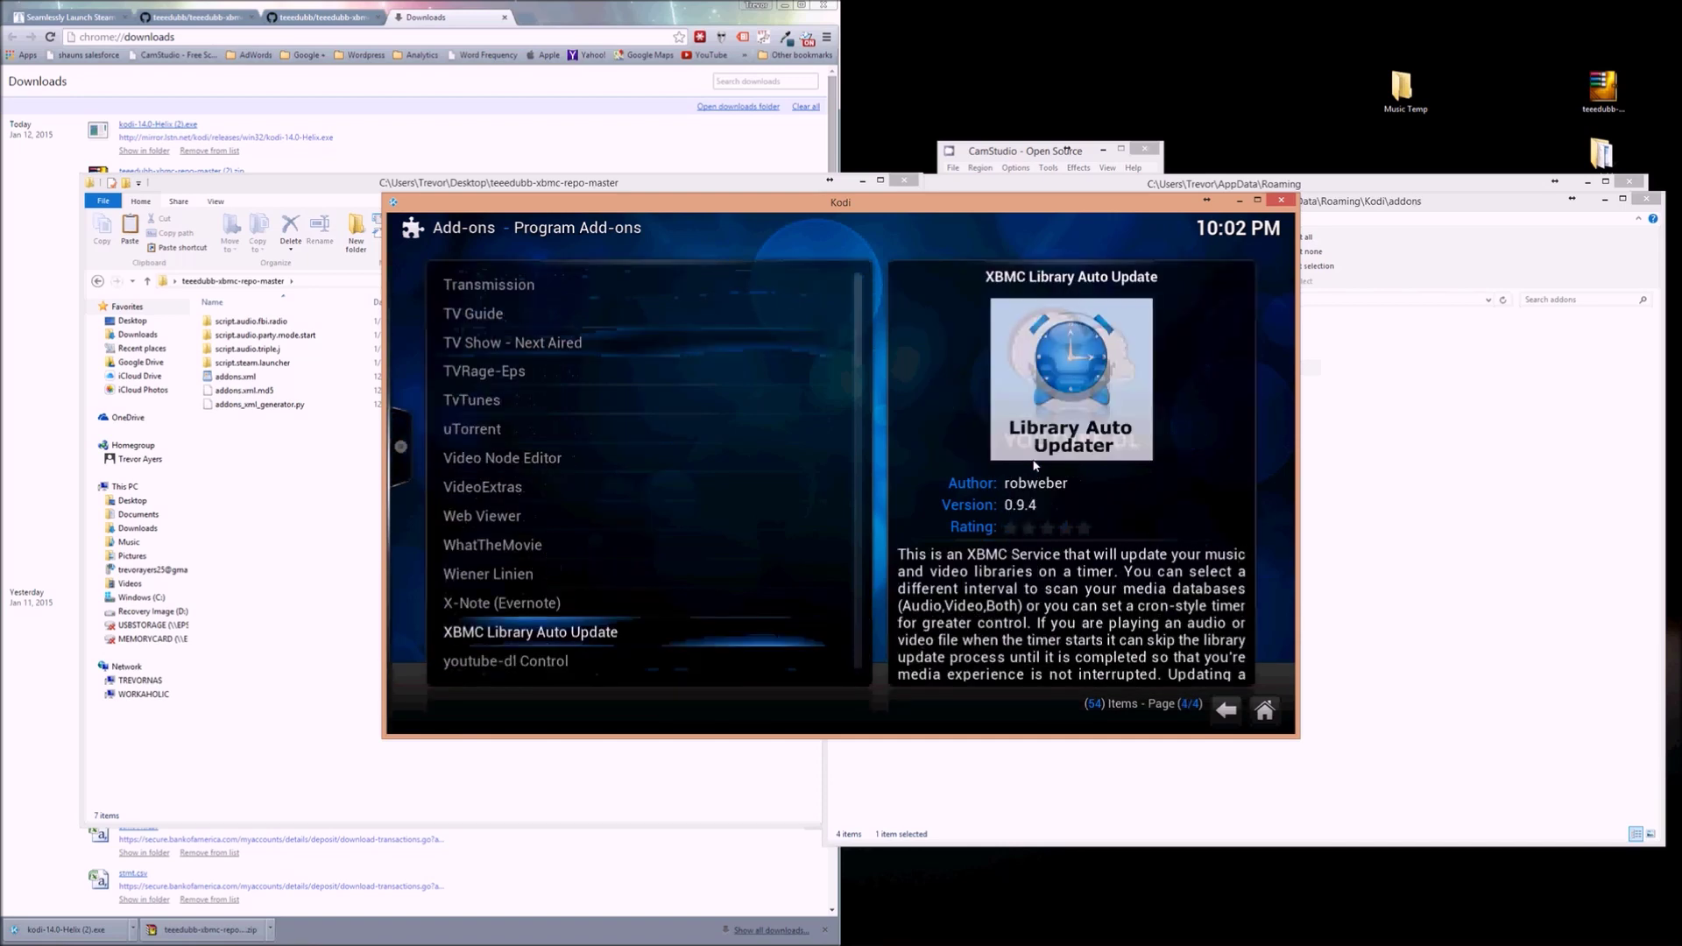
pyautogui.press('Up')
pyautogui.press('Up')
pyautogui.press('Up')
pyautogui.press('Up')
pyautogui.press('Up')
pyautogui.press('Up')
pyautogui.press('Up')
pyautogui.press('Up')
pyautogui.press('Up')
pyautogui.press('Up')
pyautogui.press('Up')
pyautogui.press('Up')
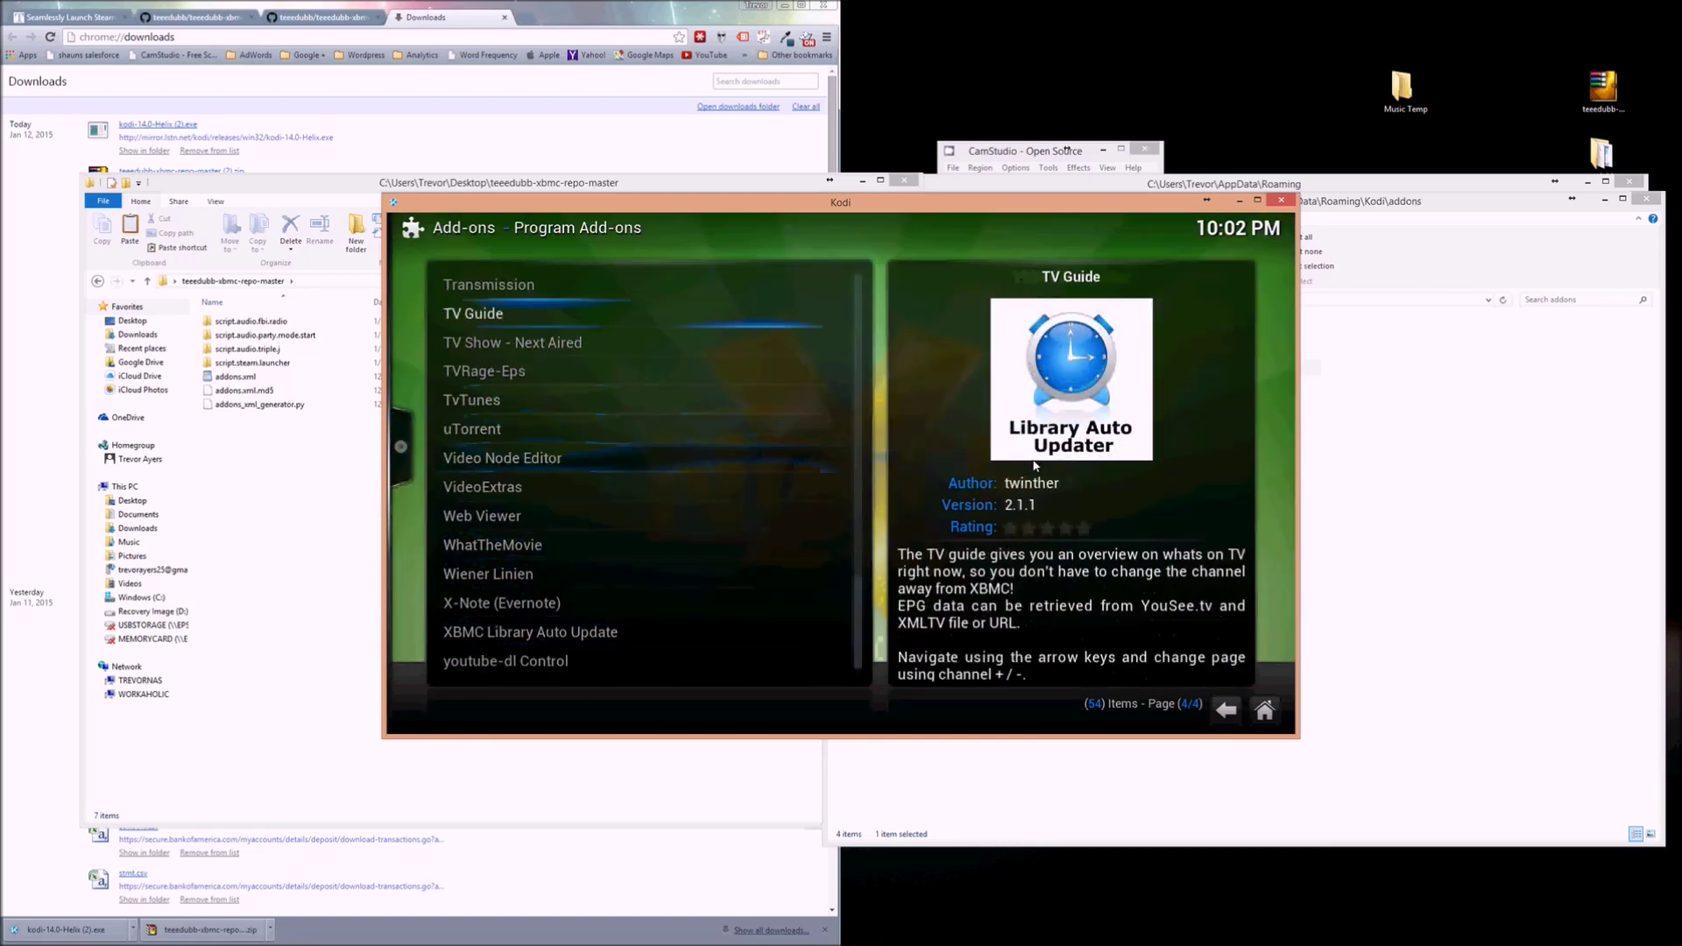
pyautogui.press('Up')
pyautogui.press('Up')
pyautogui.press('Up')
pyautogui.press('Down')
pyautogui.press('Down')
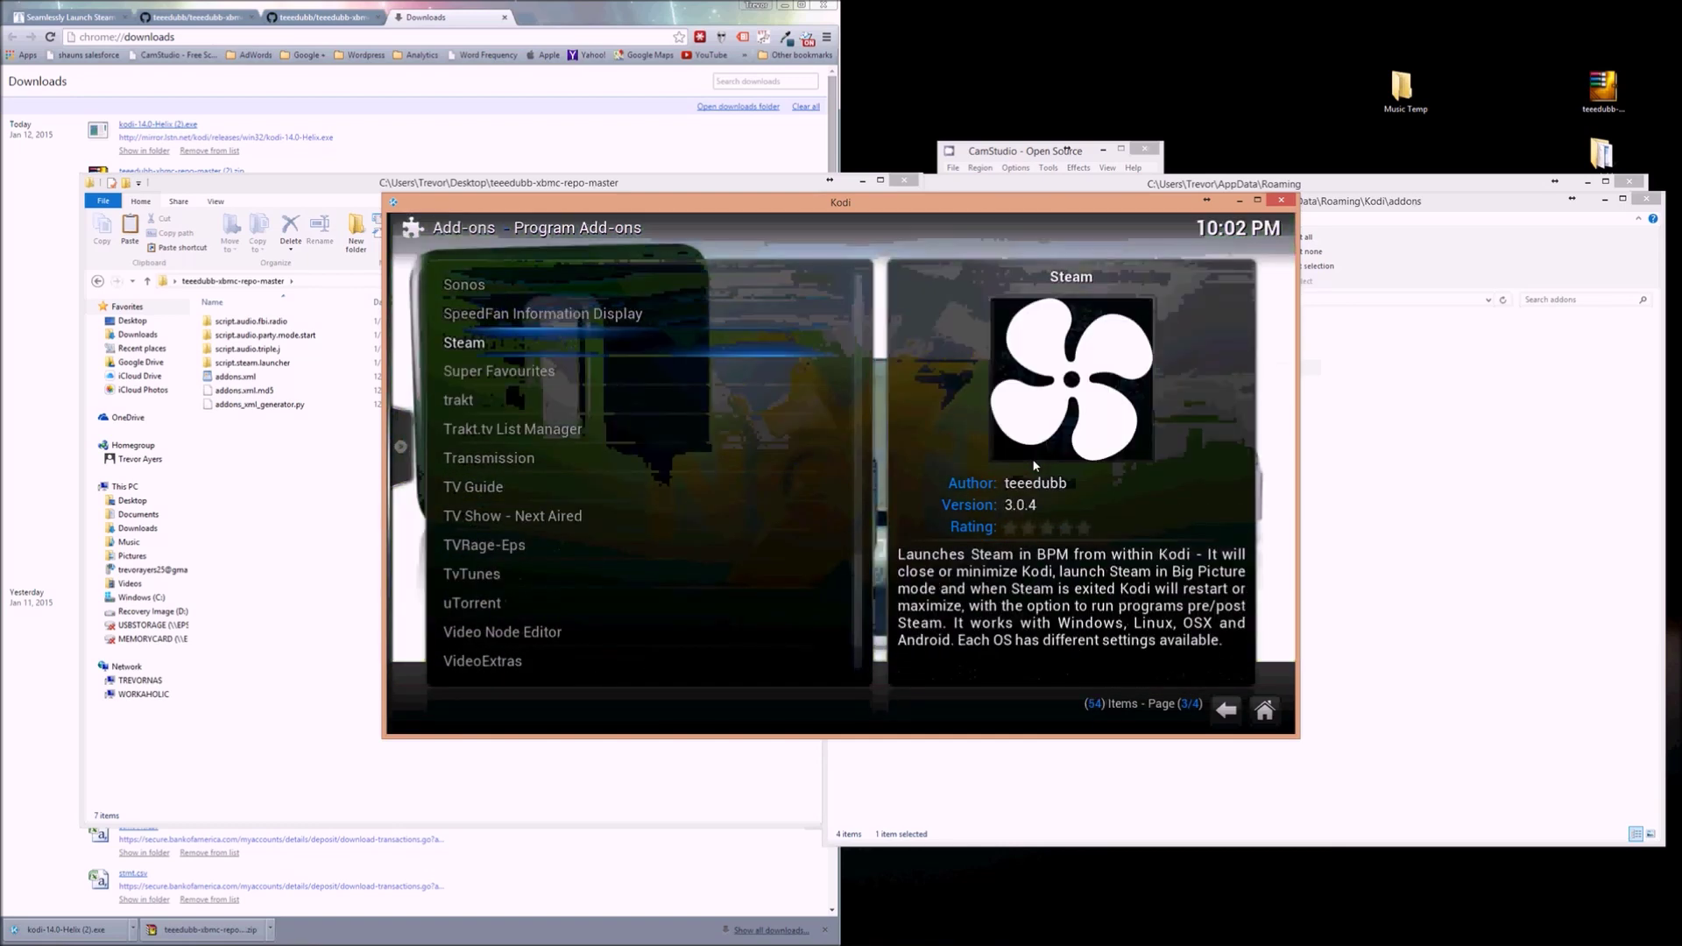
pyautogui.press('Return')
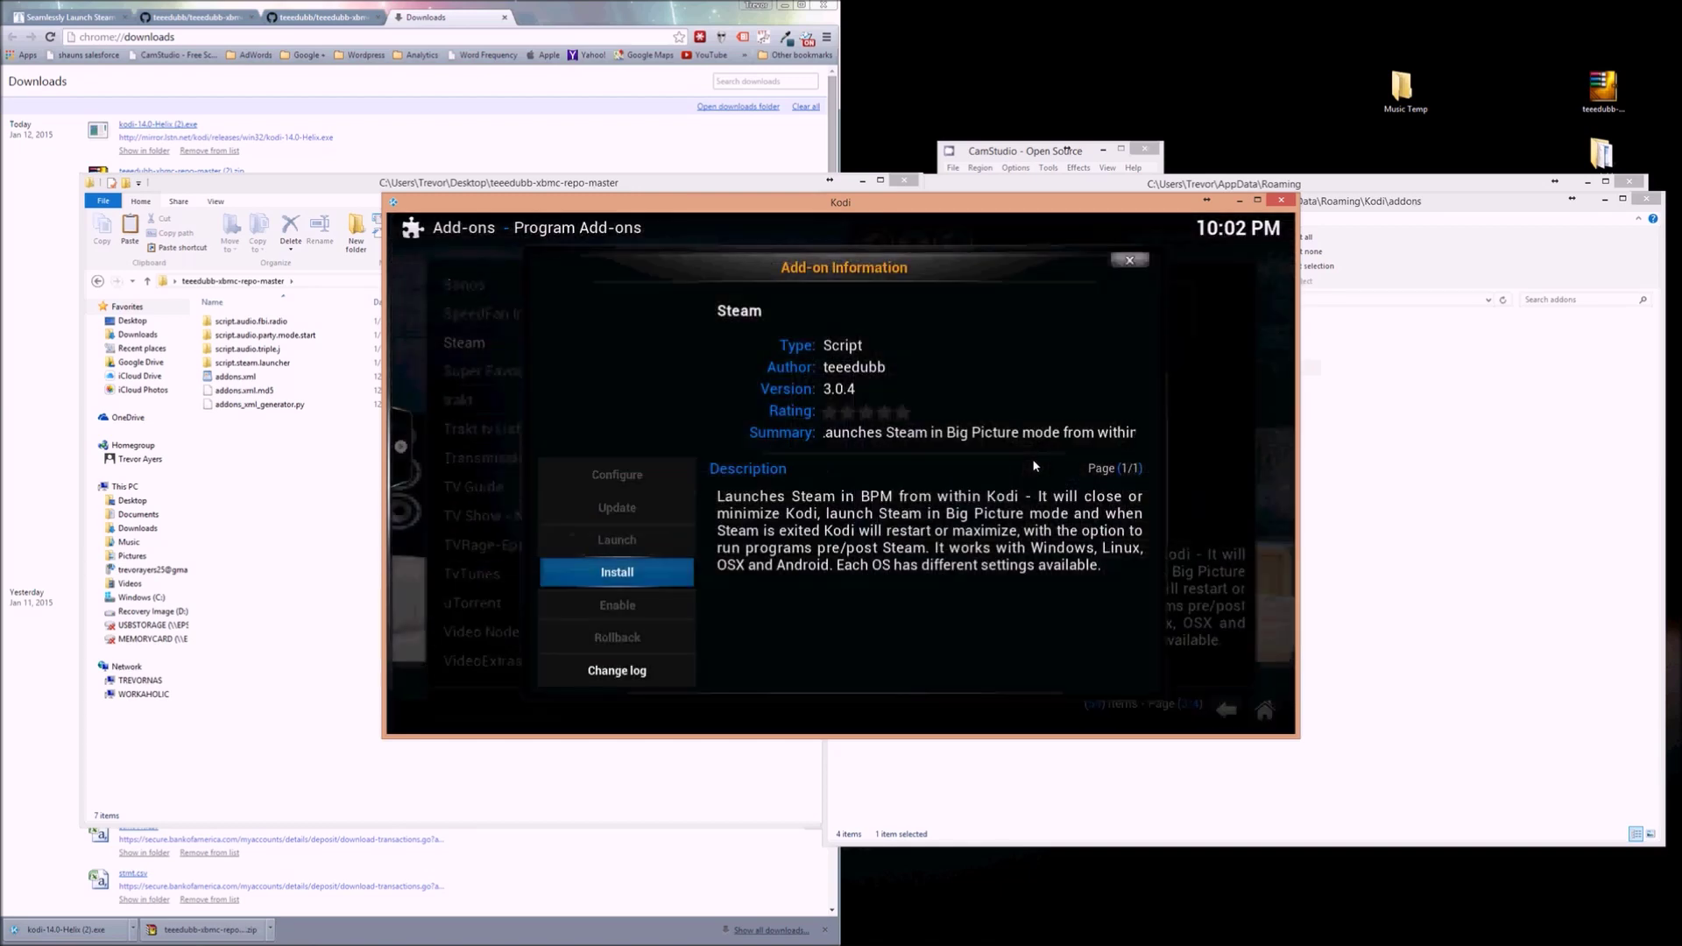
pyautogui.press('Escape')
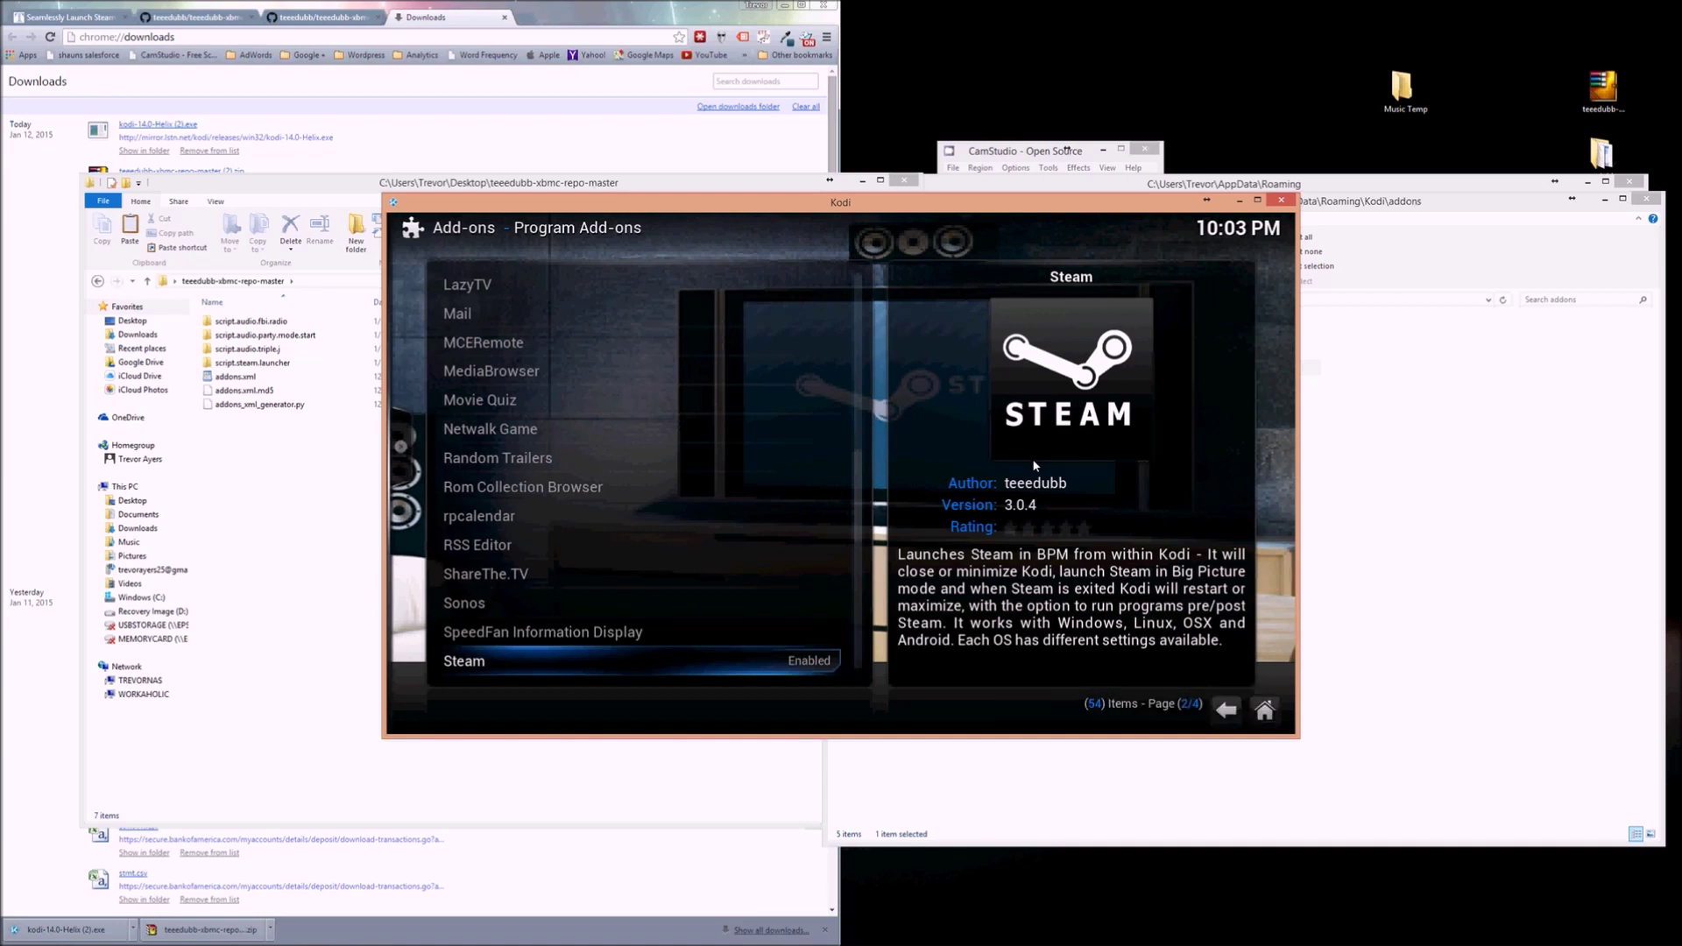
# Open the installed Steam add-on's information and launch Steam in Big Picture mode.
pyautogui.press('Up')
pyautogui.press('Up')
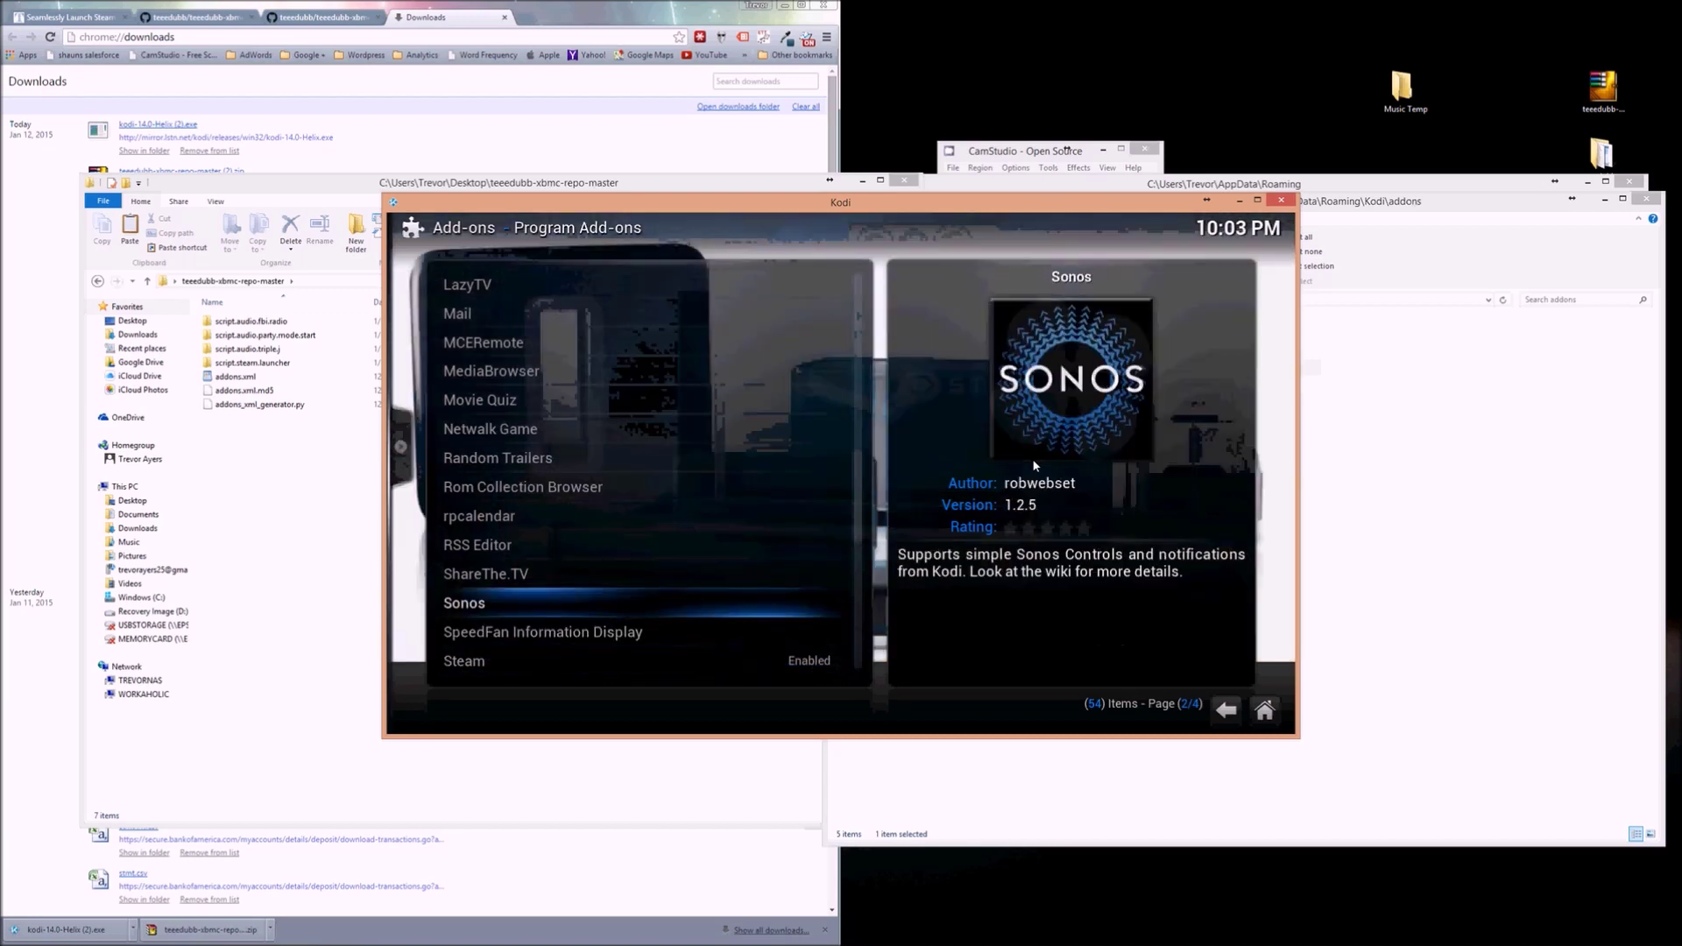
pyautogui.press('Down')
pyautogui.press('Up')
pyautogui.press('Down')
pyautogui.press('Down')
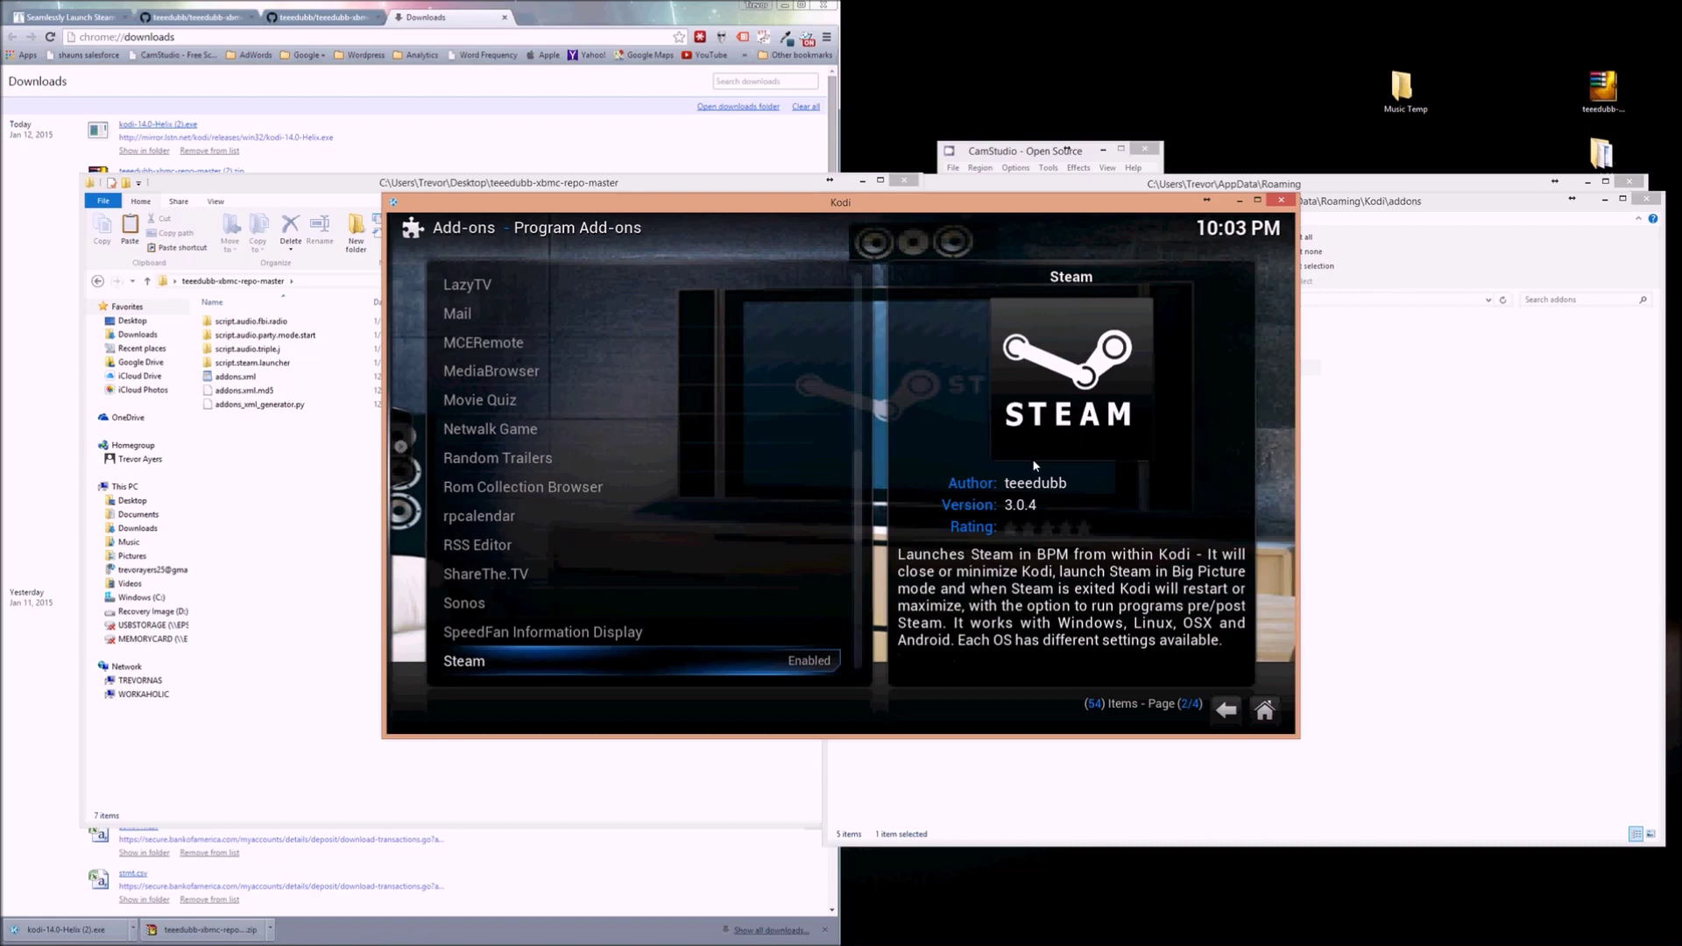
pyautogui.press('Return')
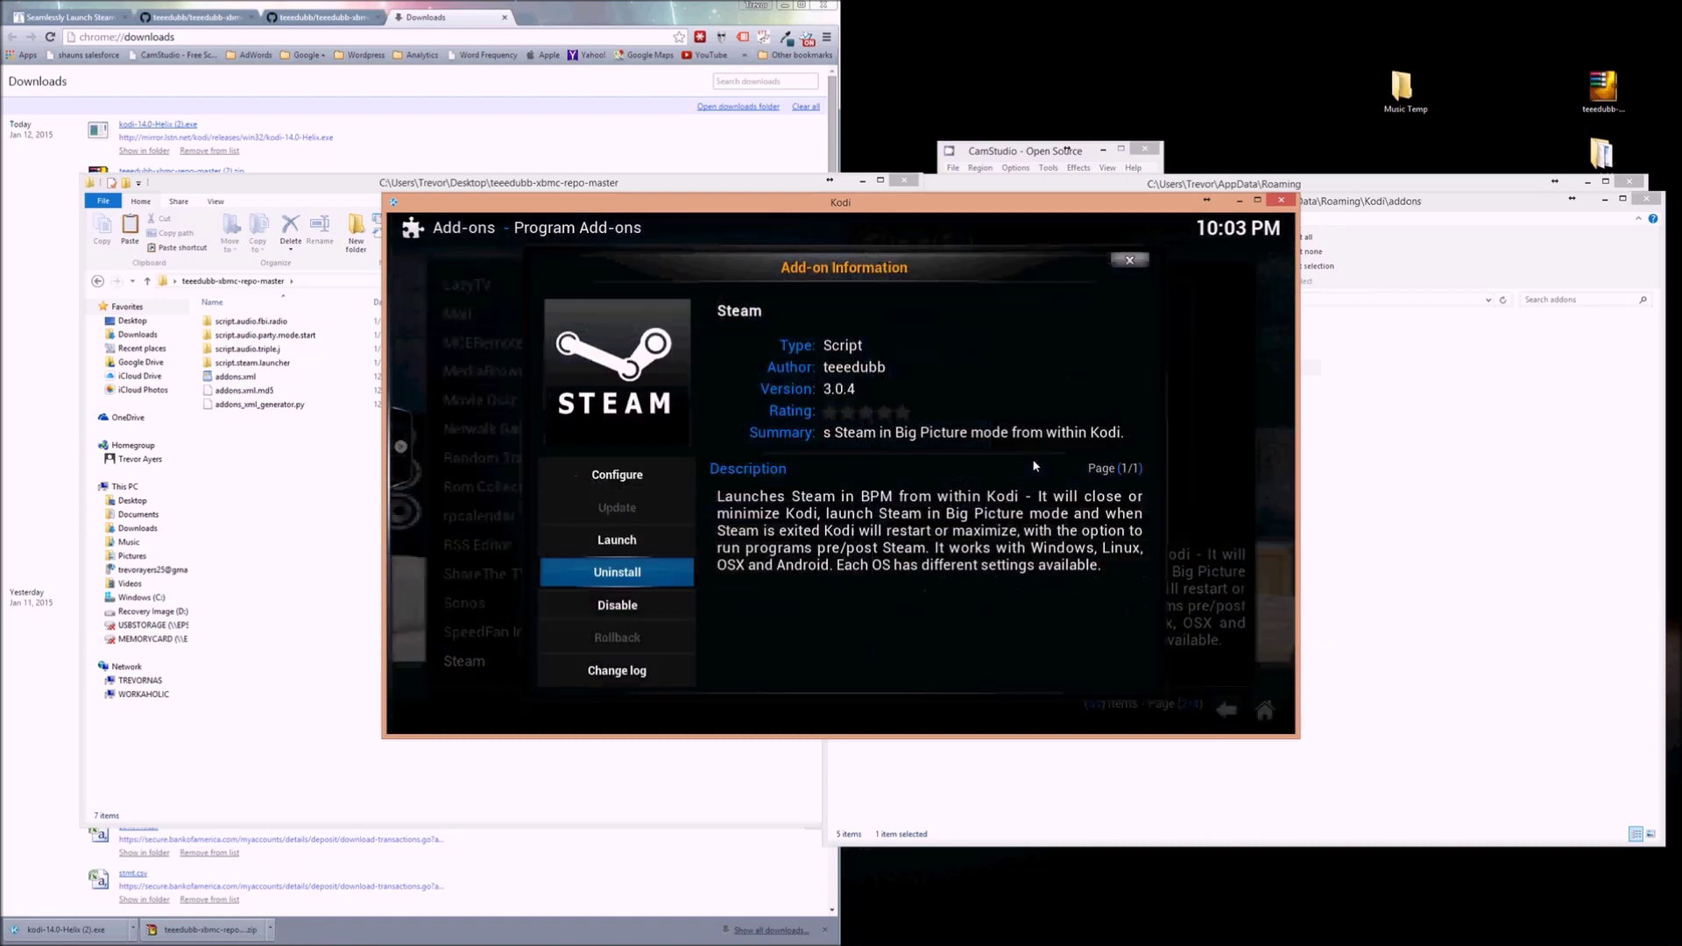
pyautogui.press('Escape')
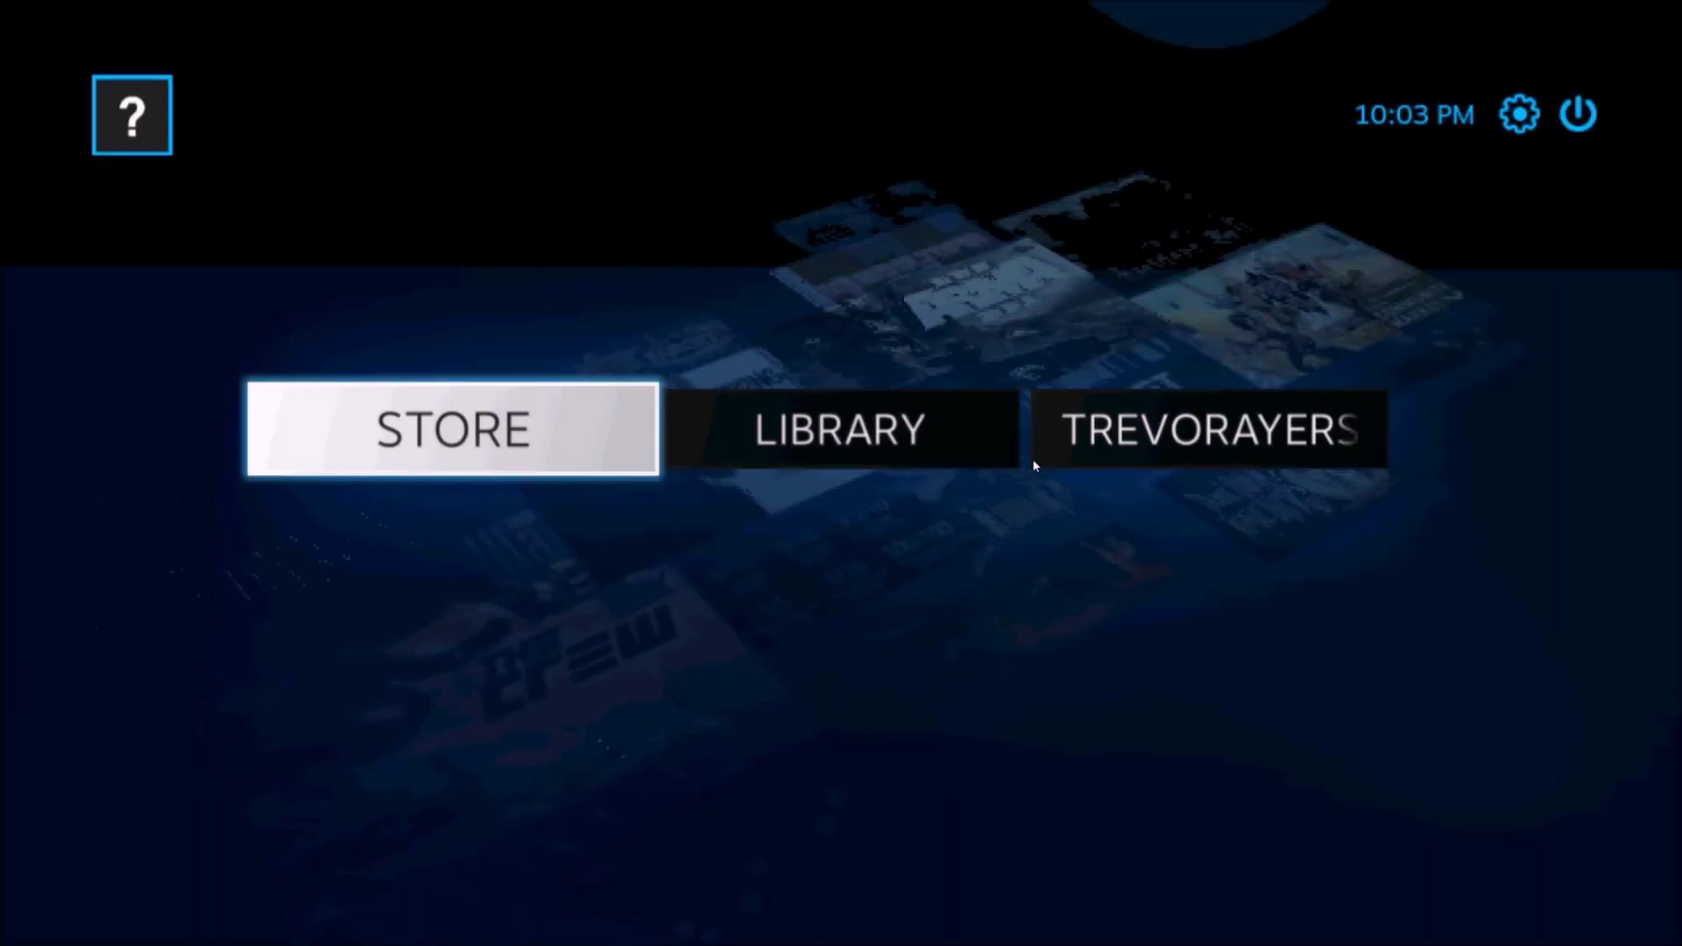
# Open the exit options of Steam Big Picture.
pyautogui.press('Right')
pyautogui.press('Up')
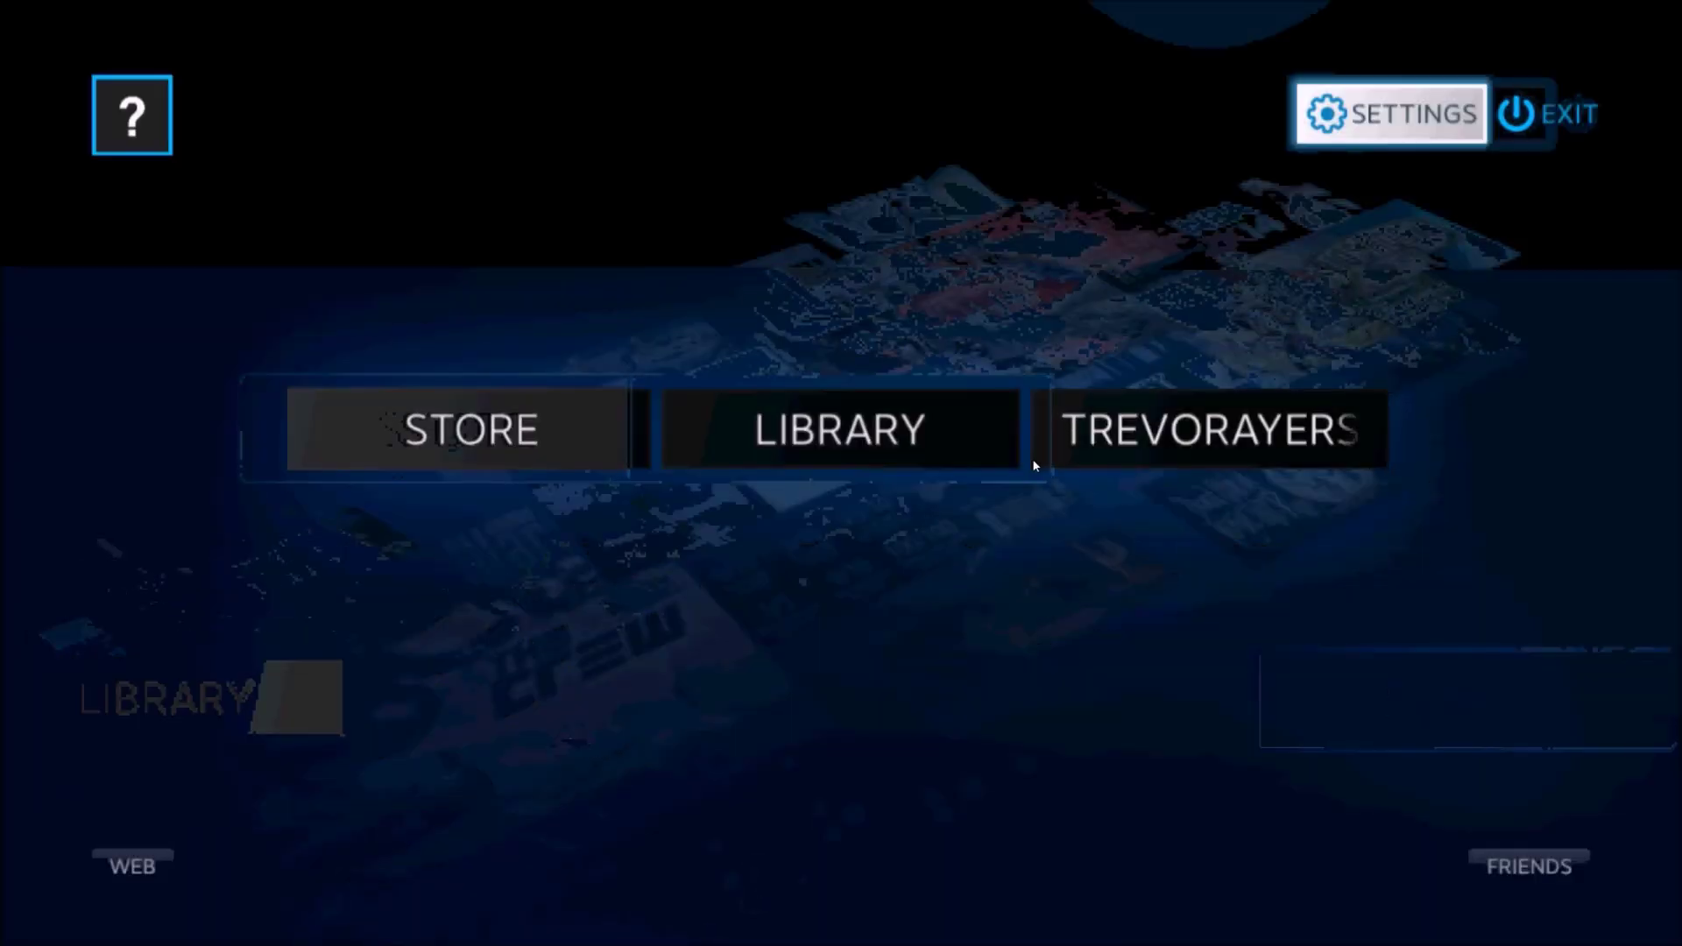
pyautogui.press('Return')
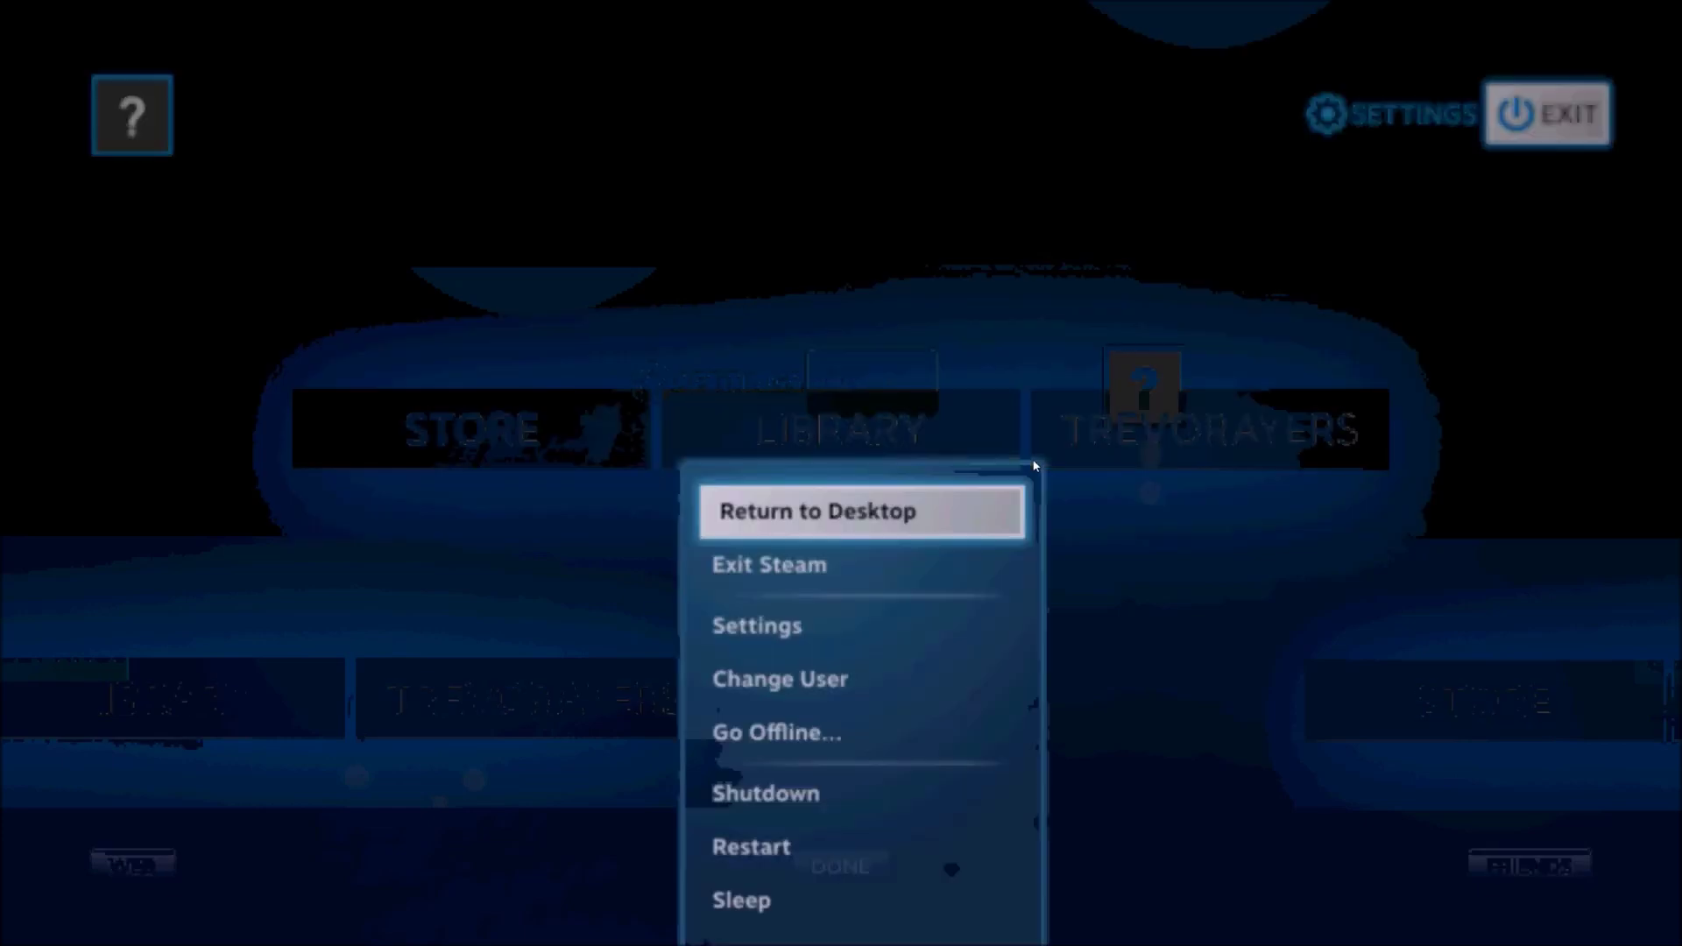